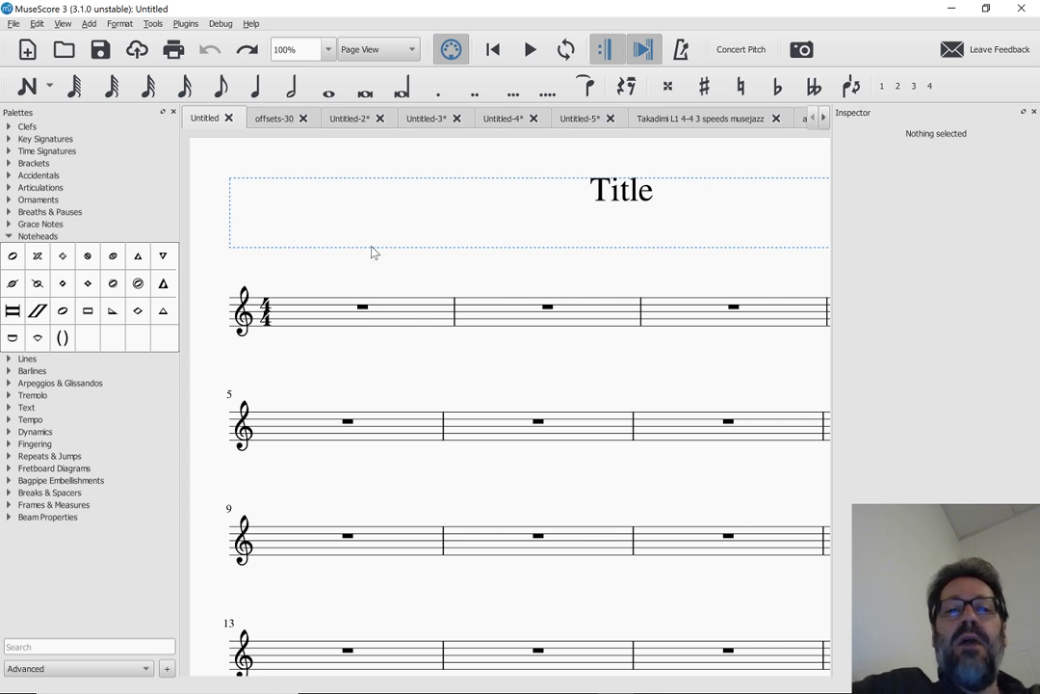
- Toggle between MuseScore and the Chrome forums page, ending on the Palette Accessibility proposal tab
key(alt+Tab)
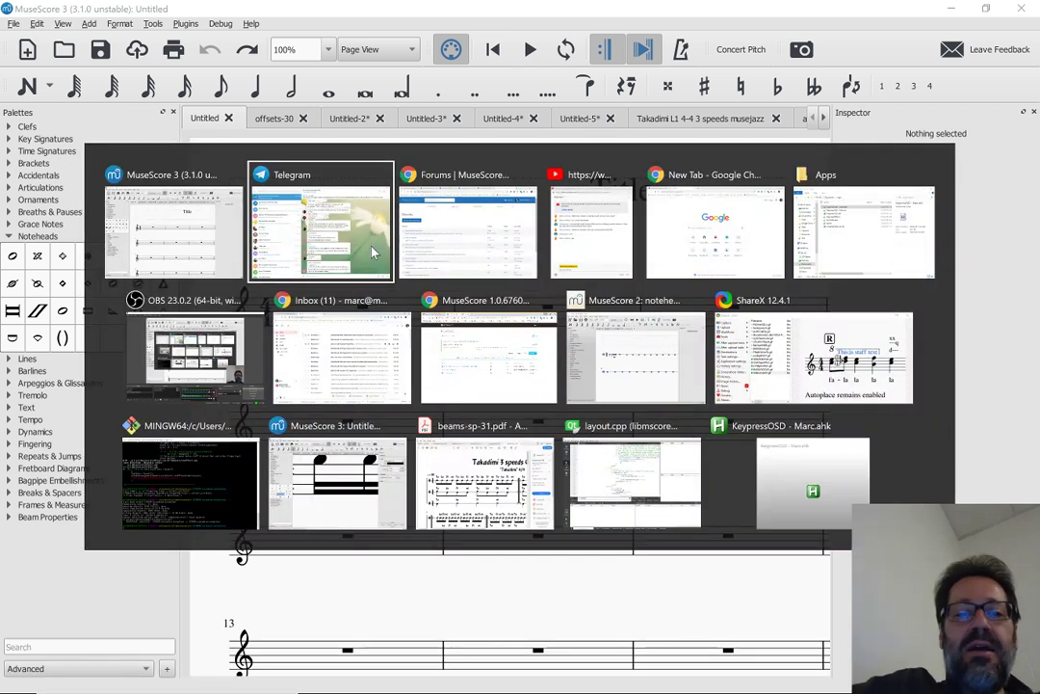
key(alt+Tab)
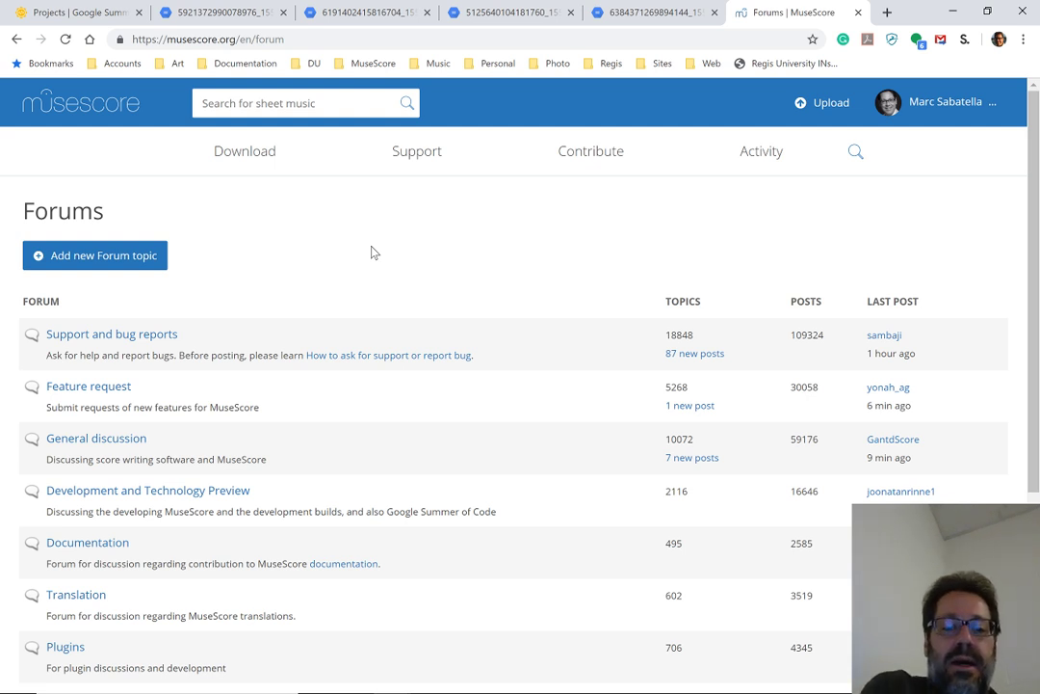
key(alt+Tab)
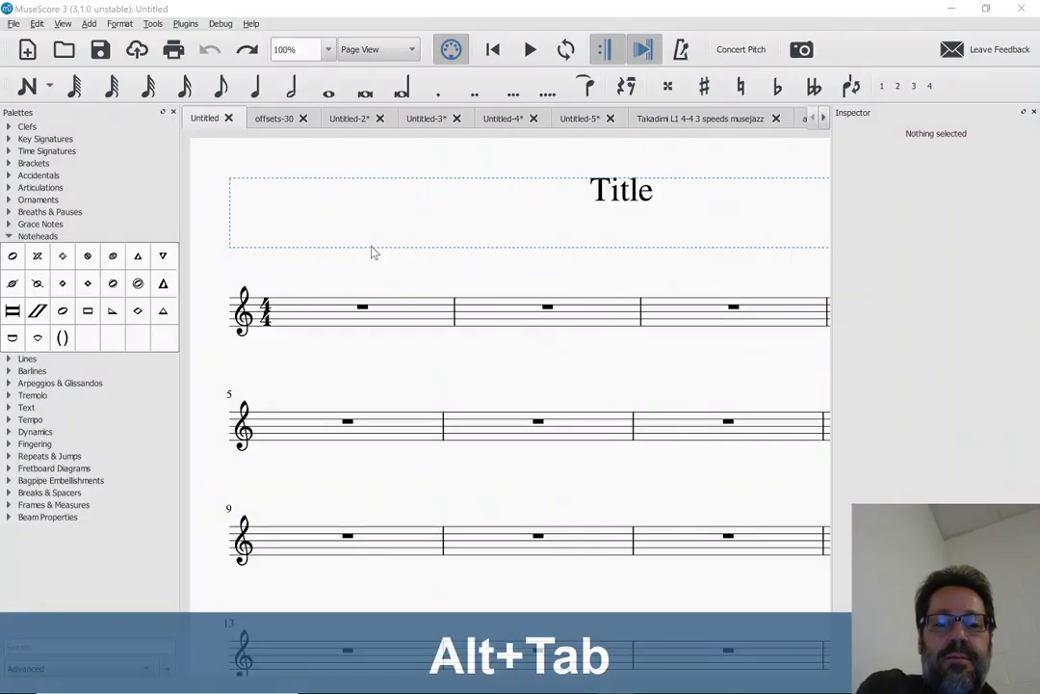
key(alt+Tab)
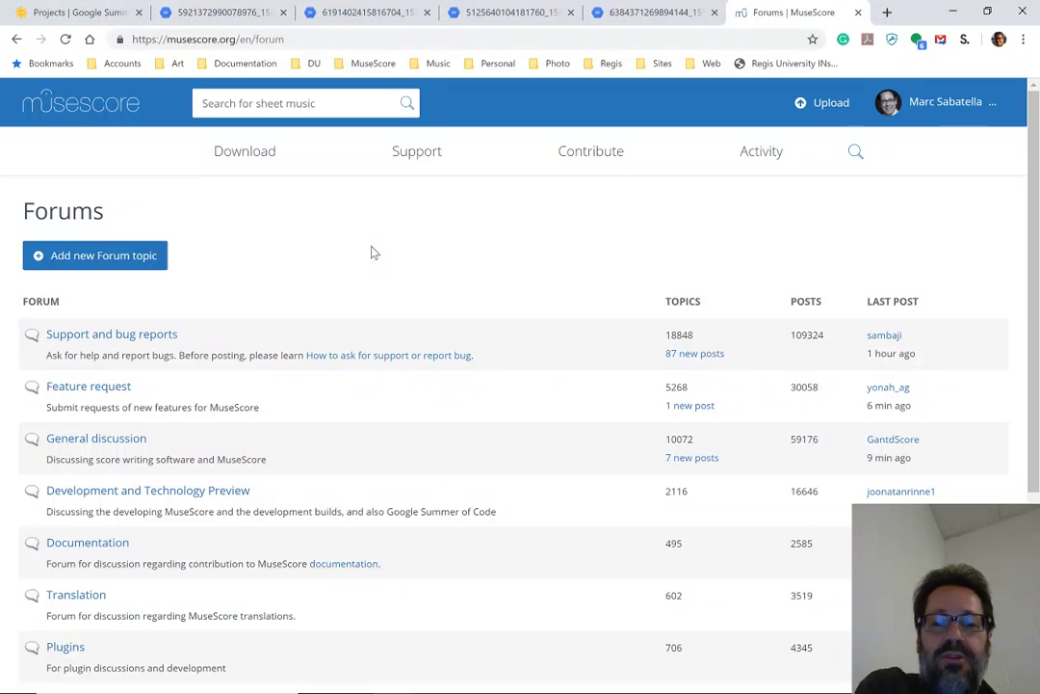
key(alt+Tab)
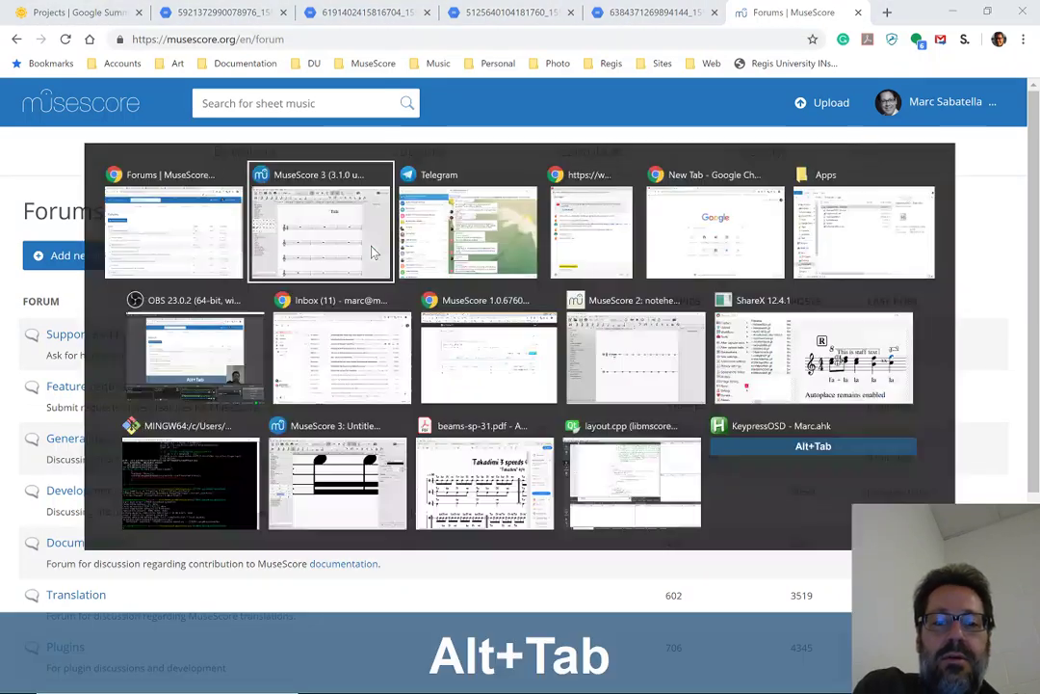
key(alt+Tab)
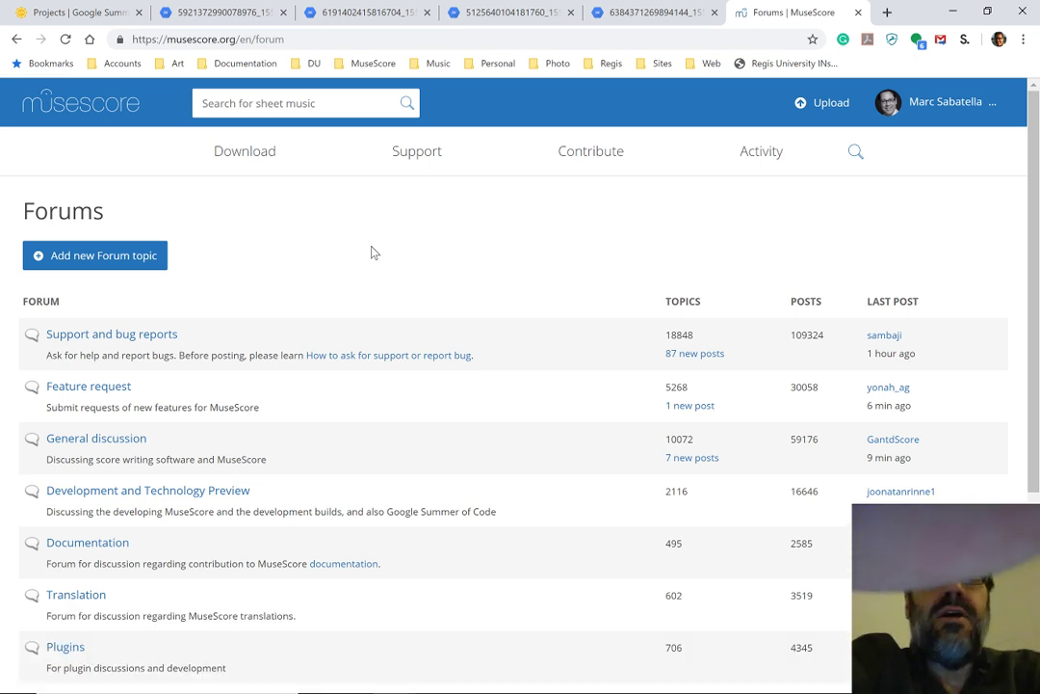
key(ctrl+2)
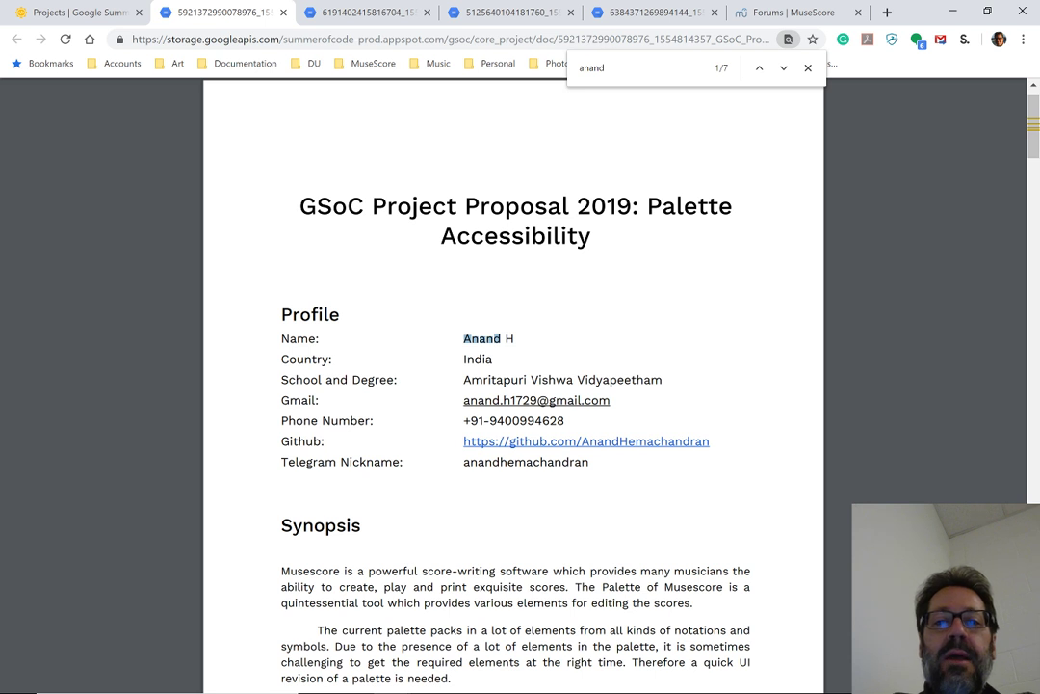
- Close the find bar on the Palette Accessibility proposal, then return to MuseScore 3
key(Escape)
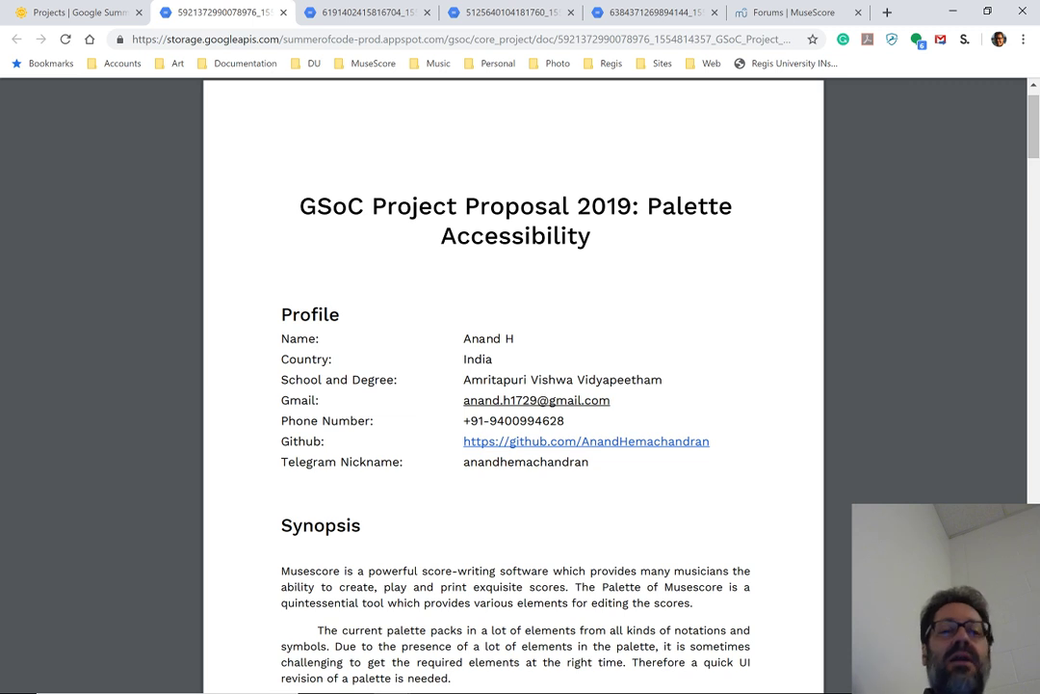
key(alt+Tab)
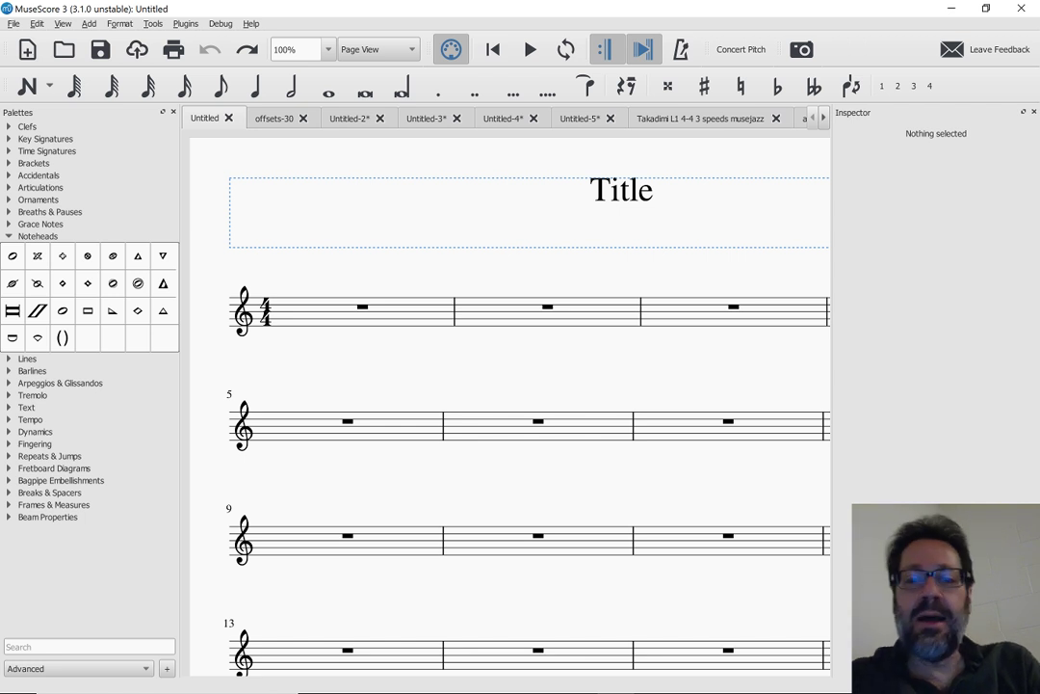
key(alt+Tab)
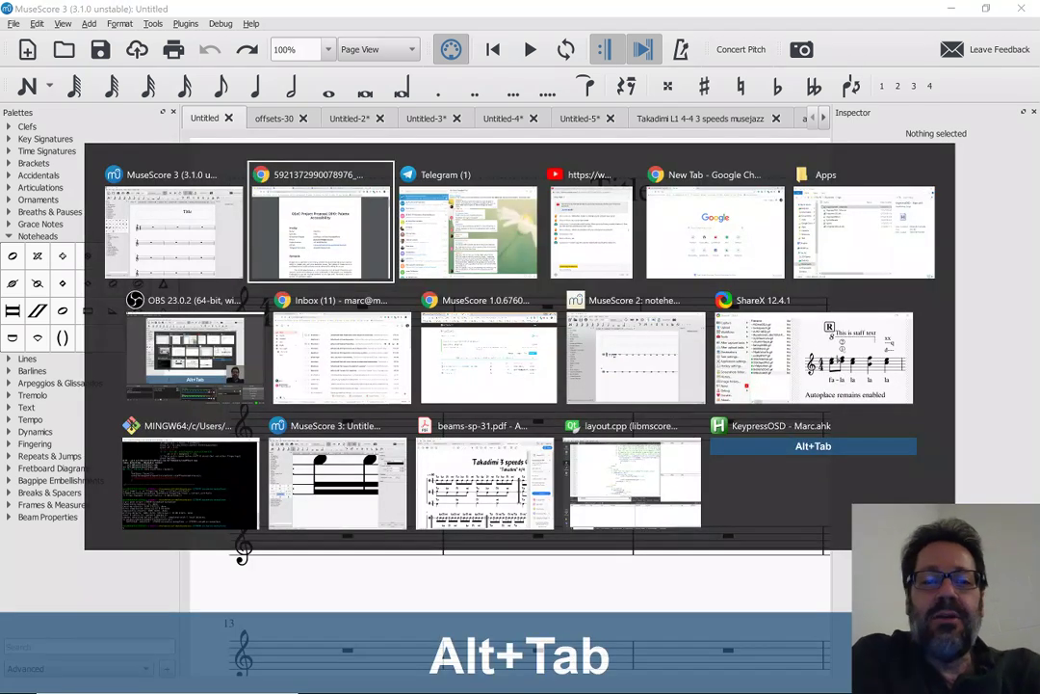
key(Tab)
key(Tab)
key(Tab)
key(Tab)
key(Tab)
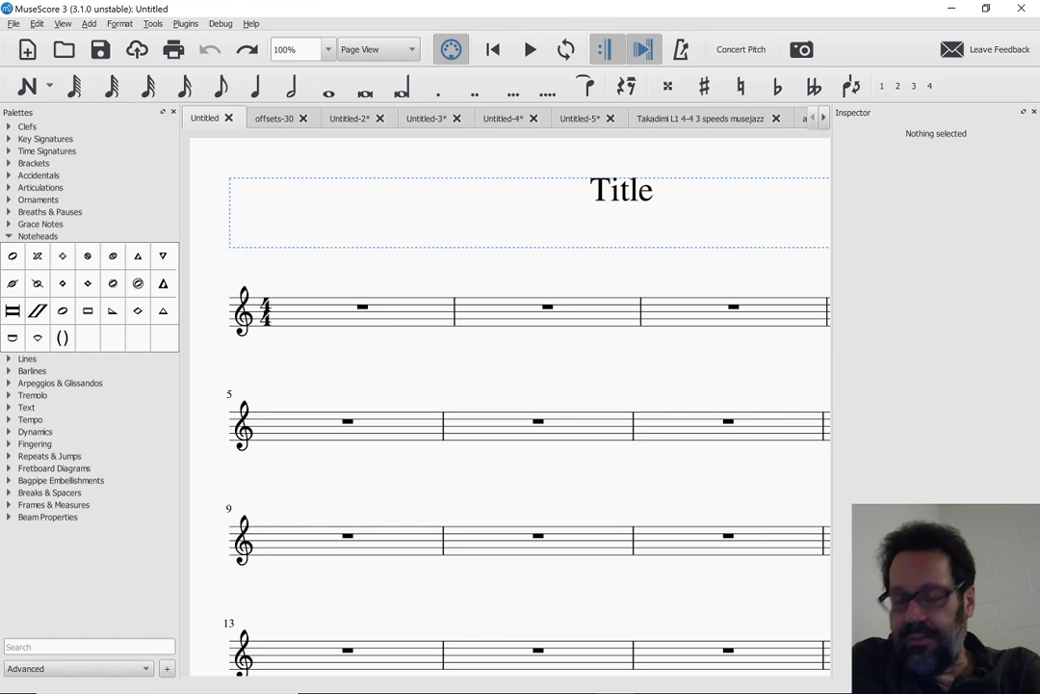
key(alt+Tab)
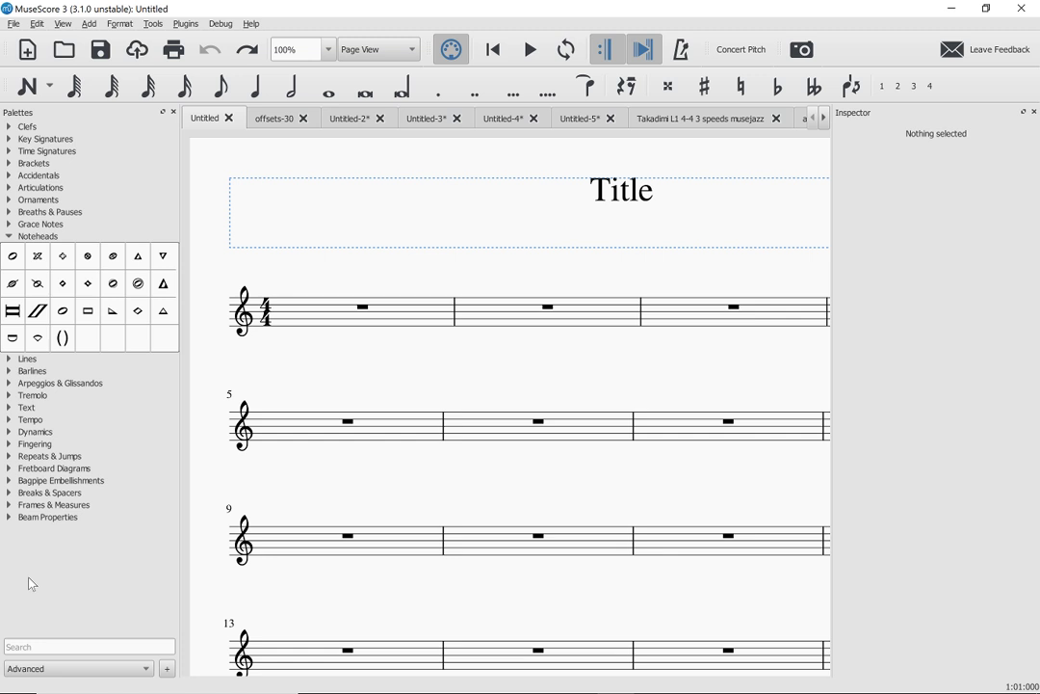
- View the Improvements to Instrument Changes proposal from its top in Chrome, then return to MuseScore
key(alt+Tab)
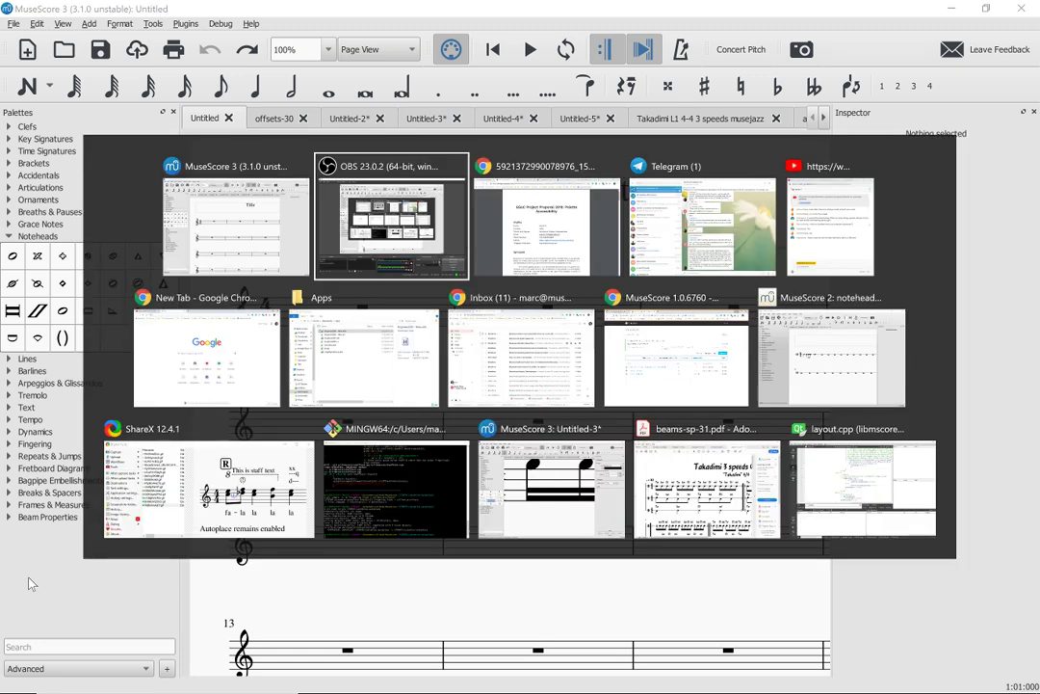
key(alt+Tab)
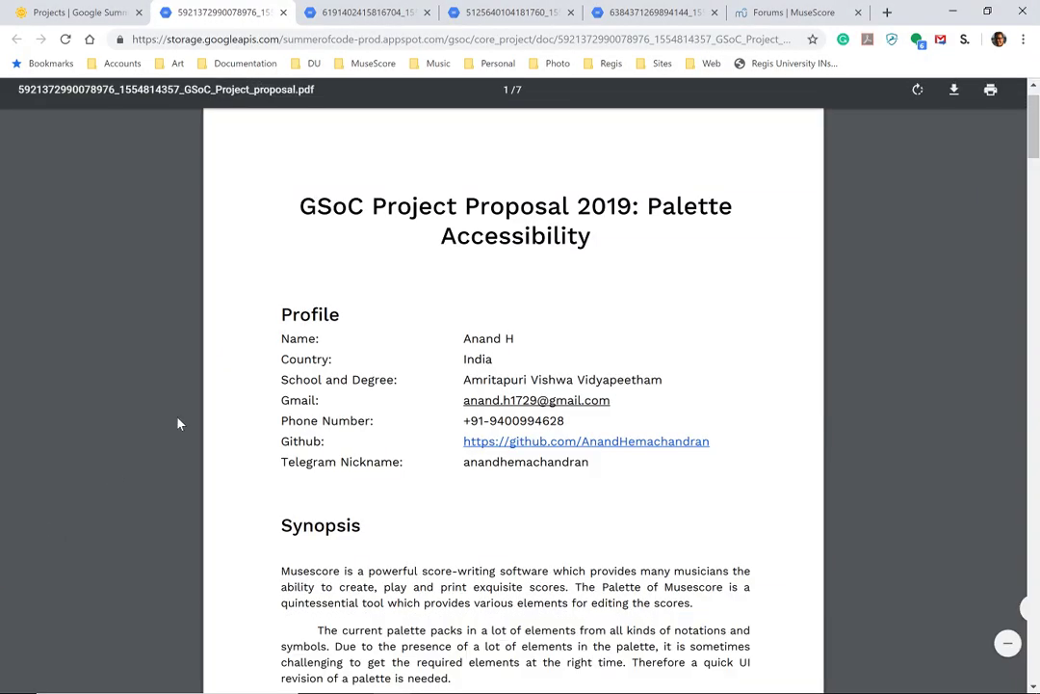
click(366, 13)
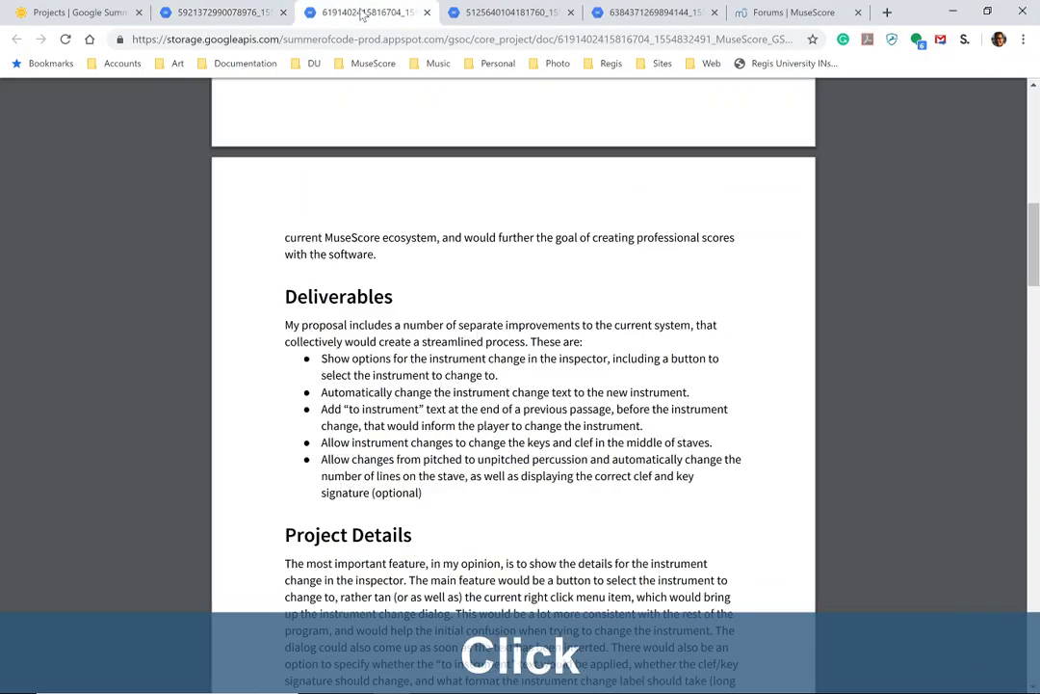
key(Home)
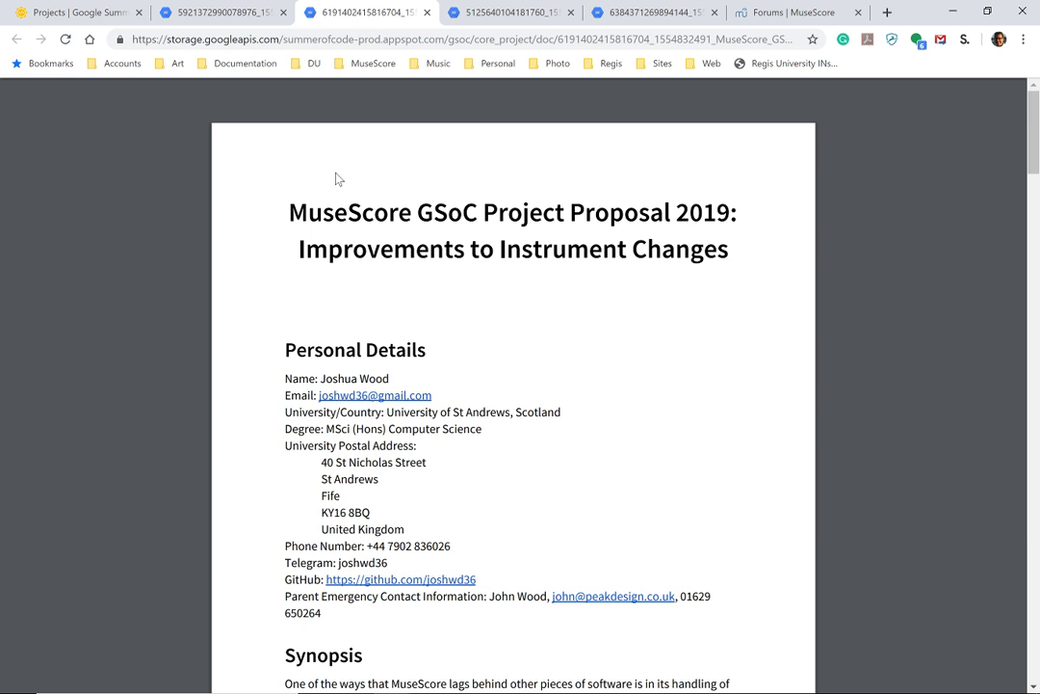
key(alt+Tab)
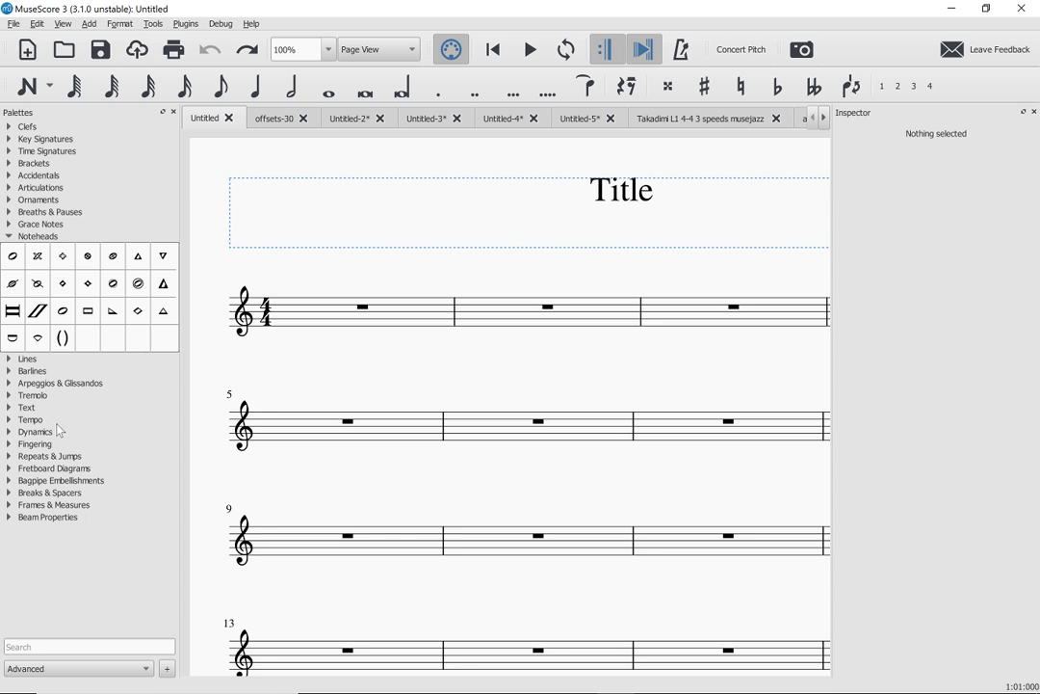
- Fill measures 1 and 2 with quarter-note Cs in note input mode
click(318, 322)
key(n)
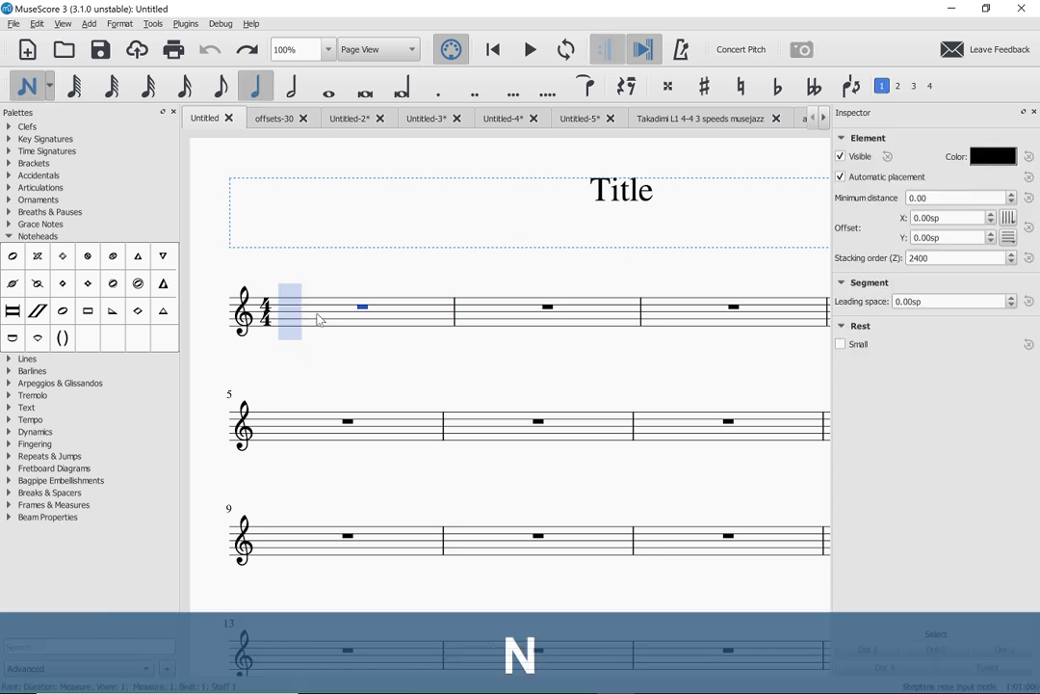
key(c)
key(c)
key(c)
key(c)
key(c)
key(c)
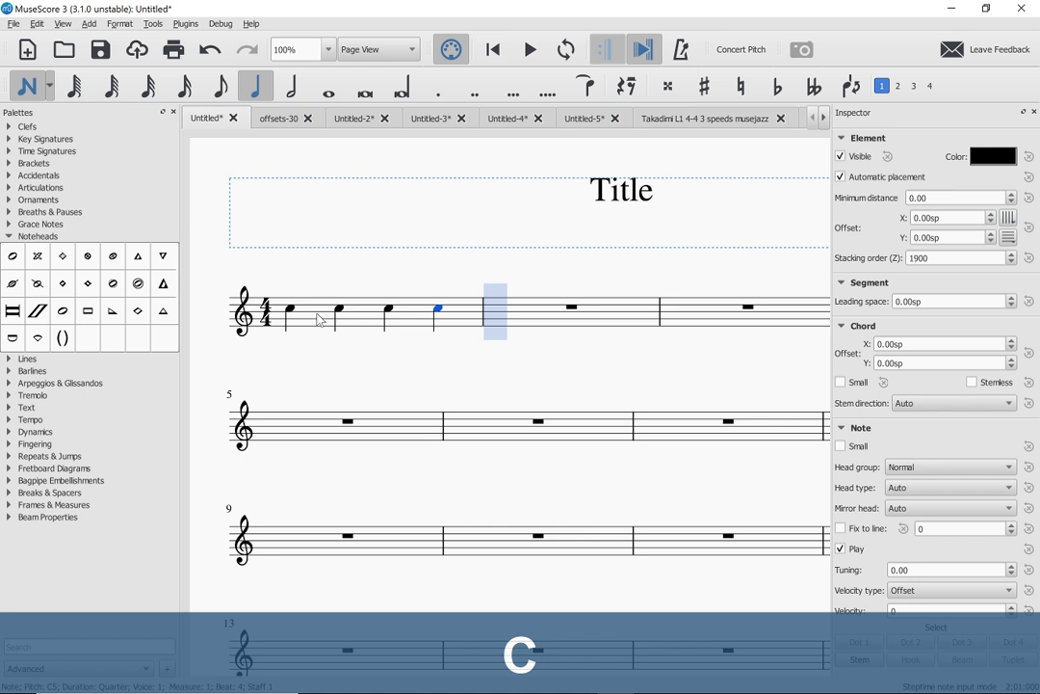
key(c)
key(c)
key(Escape)
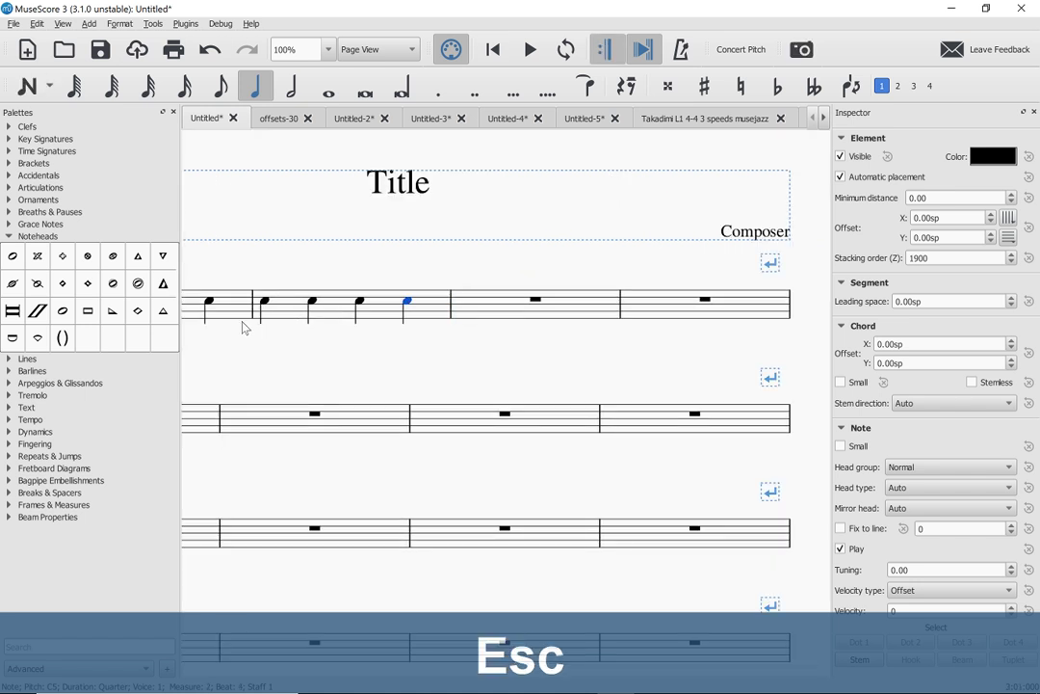
- Place a 'Change Instr.' marking from the Text palette on measure 2
drag(299, 353, 471, 360)
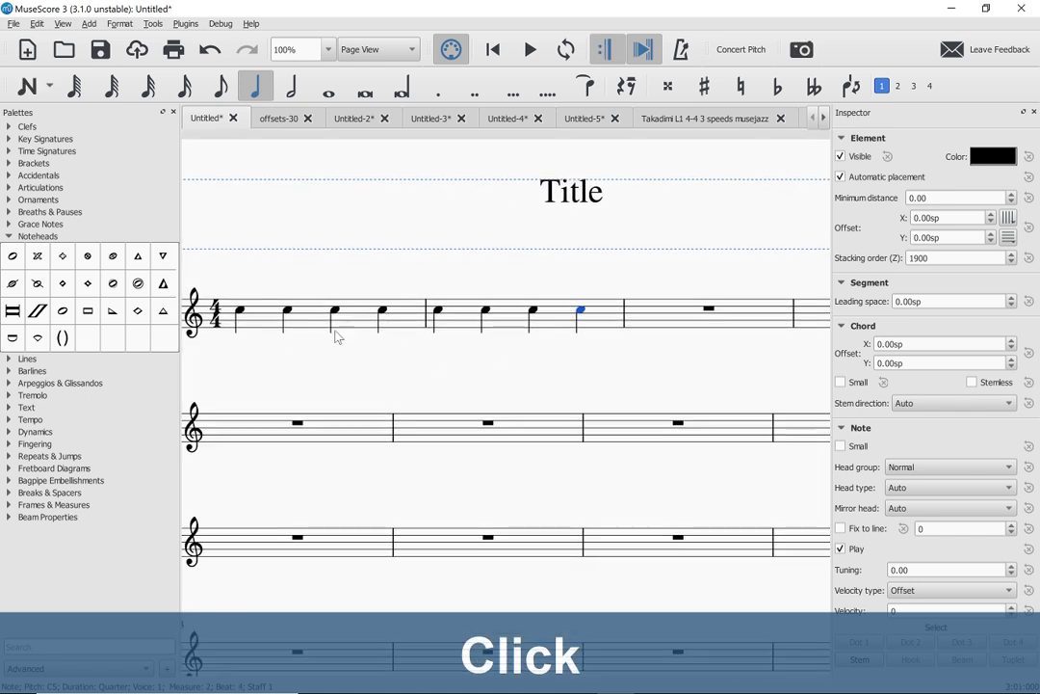
click(25, 407)
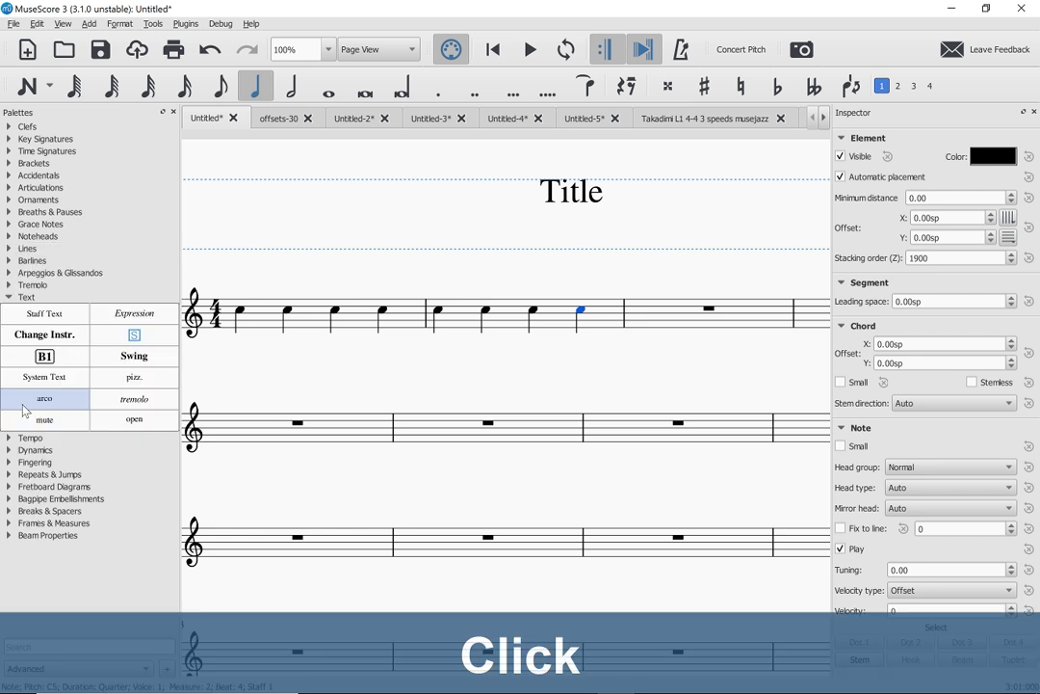
drag(44, 334, 438, 314)
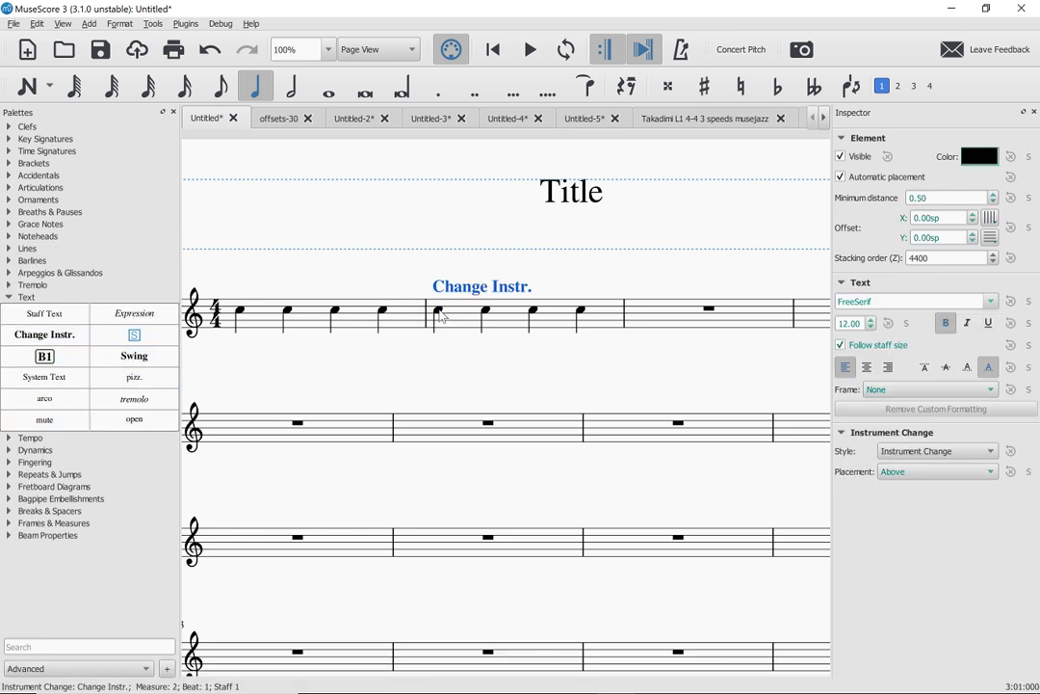
- Set the measure 2 instrument change to Oboe from the Woodwinds list
right_click(457, 291)
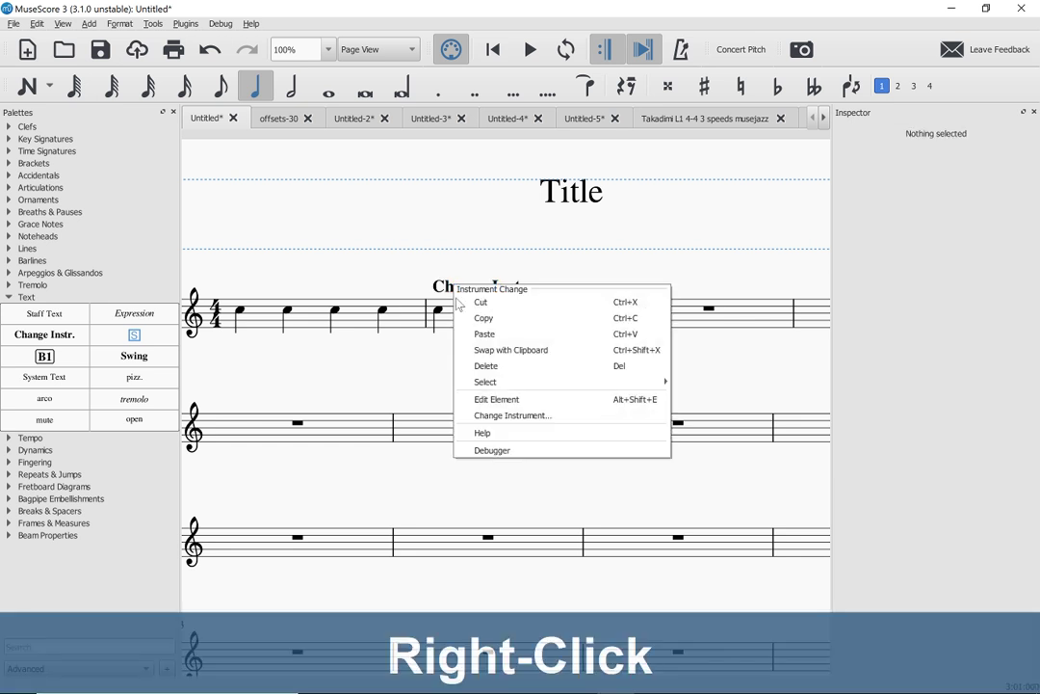
click(517, 420)
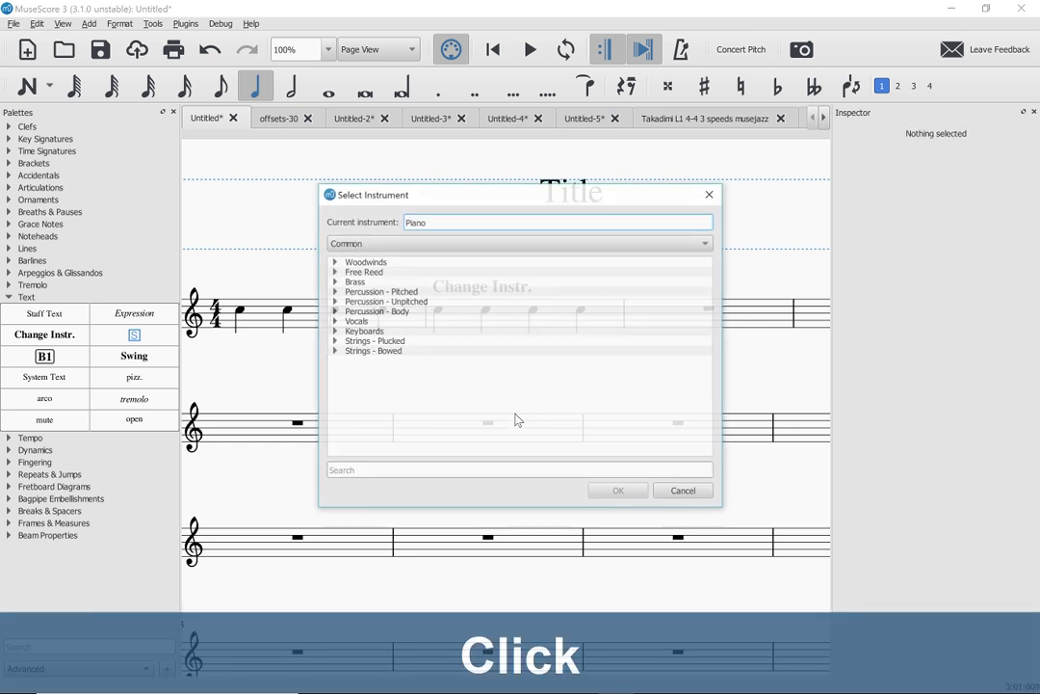
double_click(371, 264)
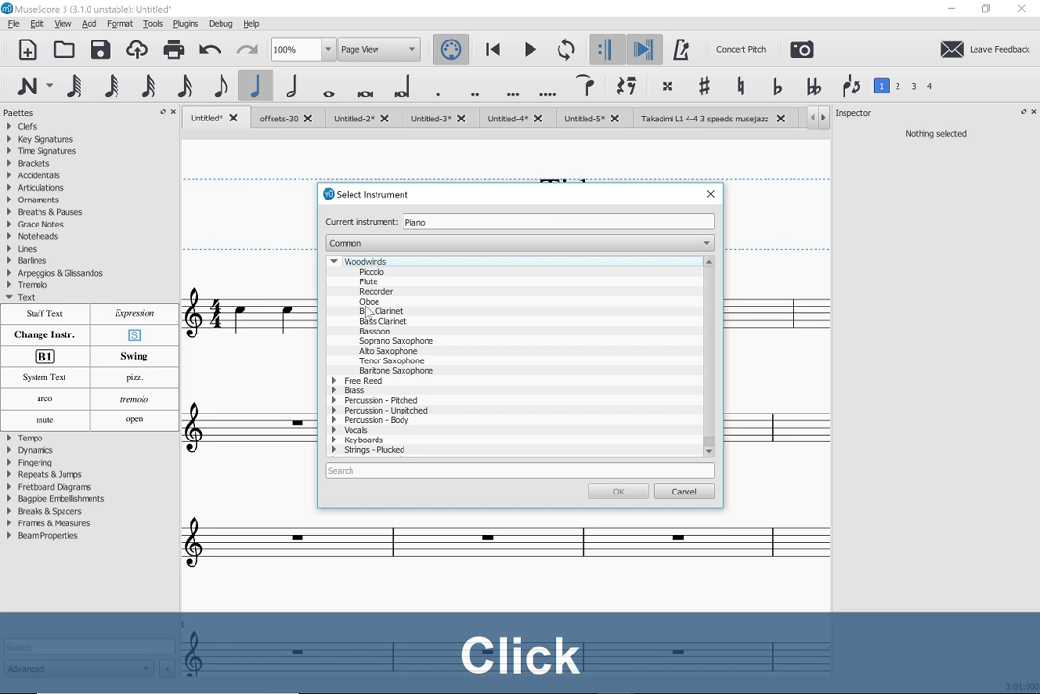
click(369, 304)
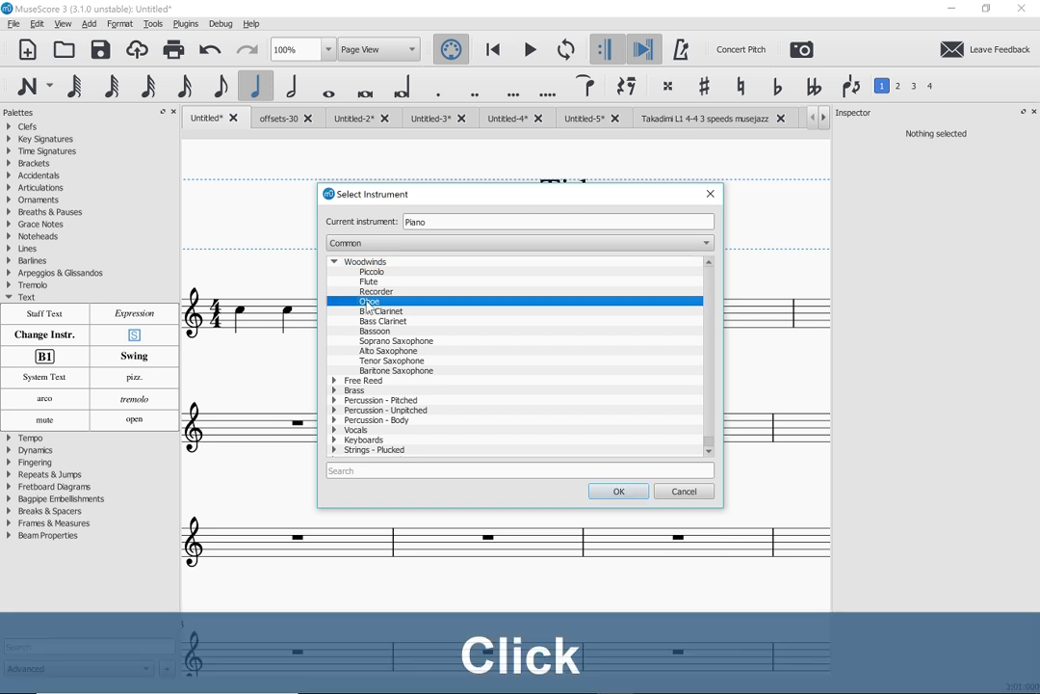
click(619, 493)
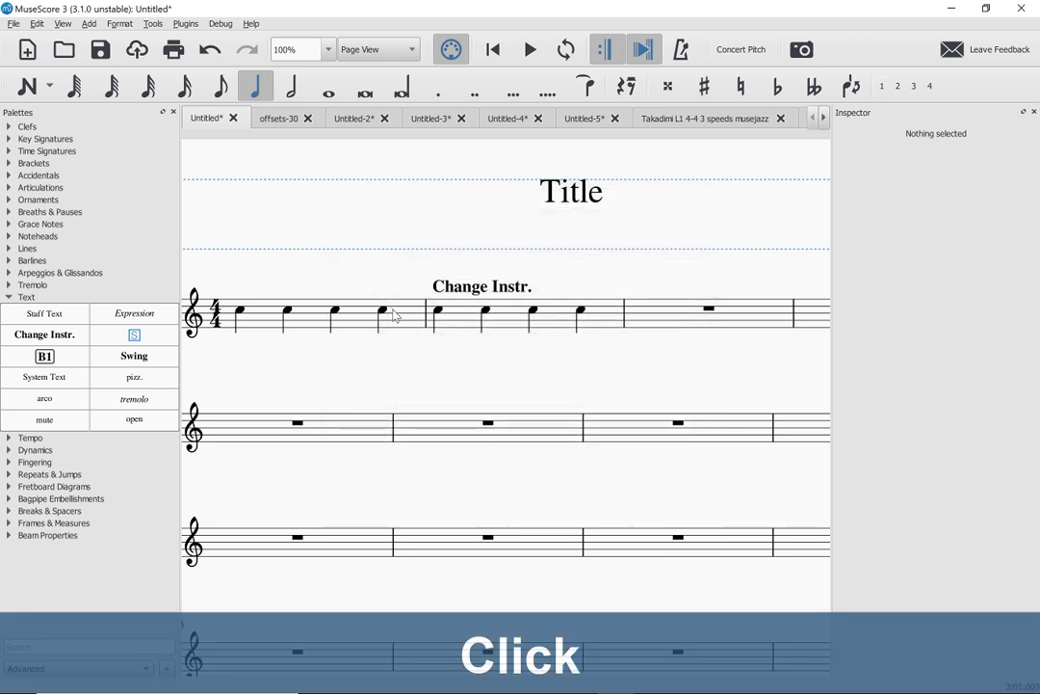
click(389, 313)
key(space)
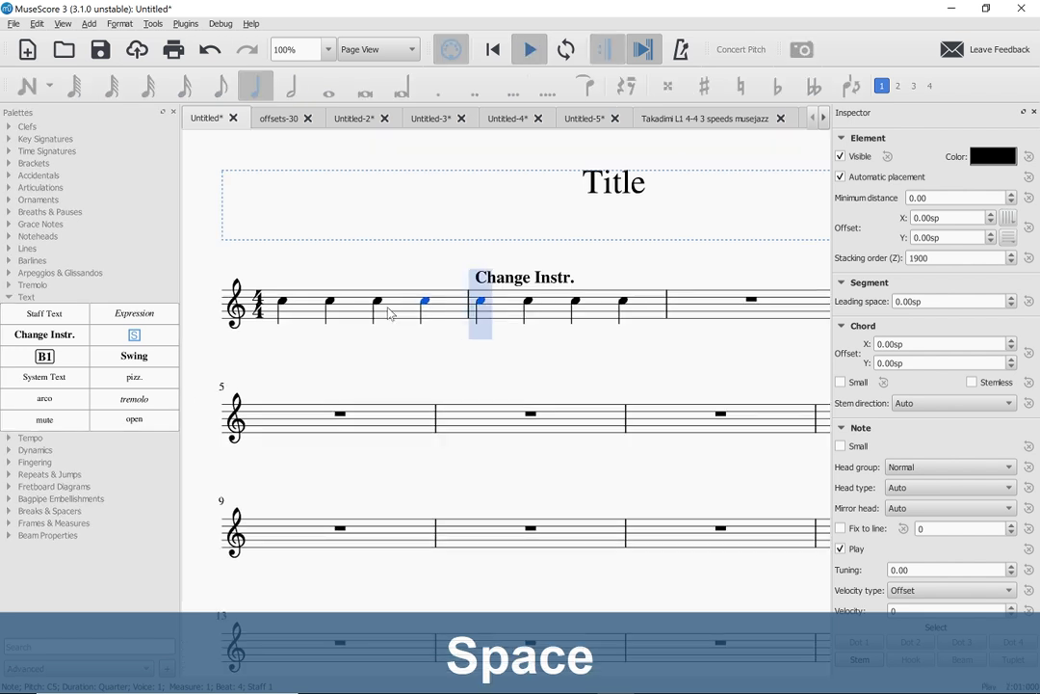
key(space)
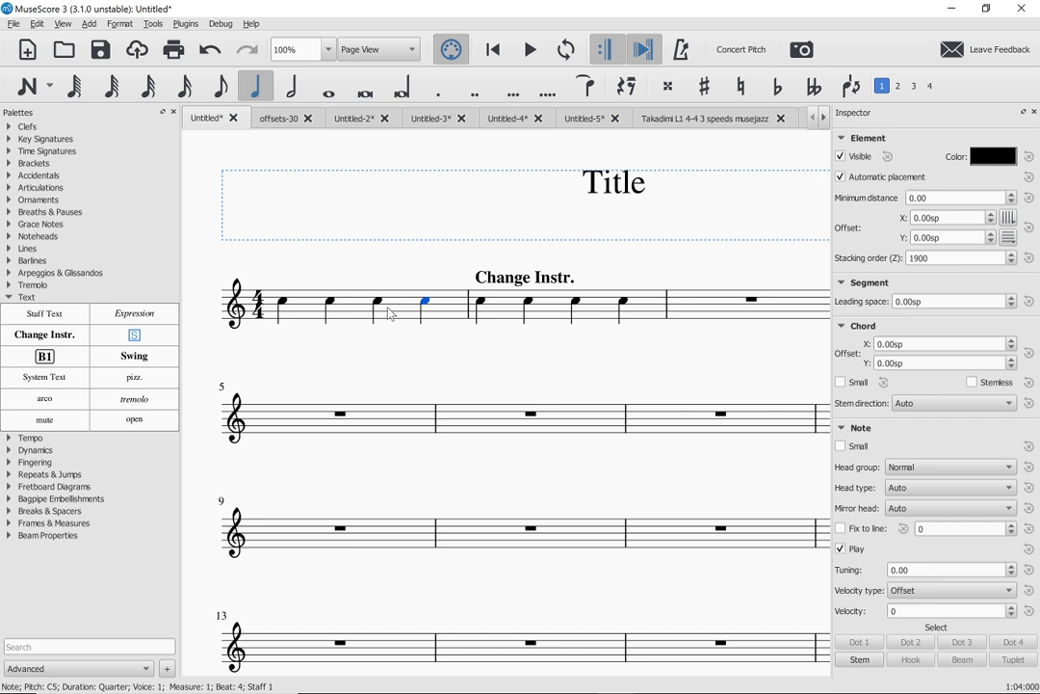
- Add a staff type change from the Text palette to measure 2 and select it
click(500, 305)
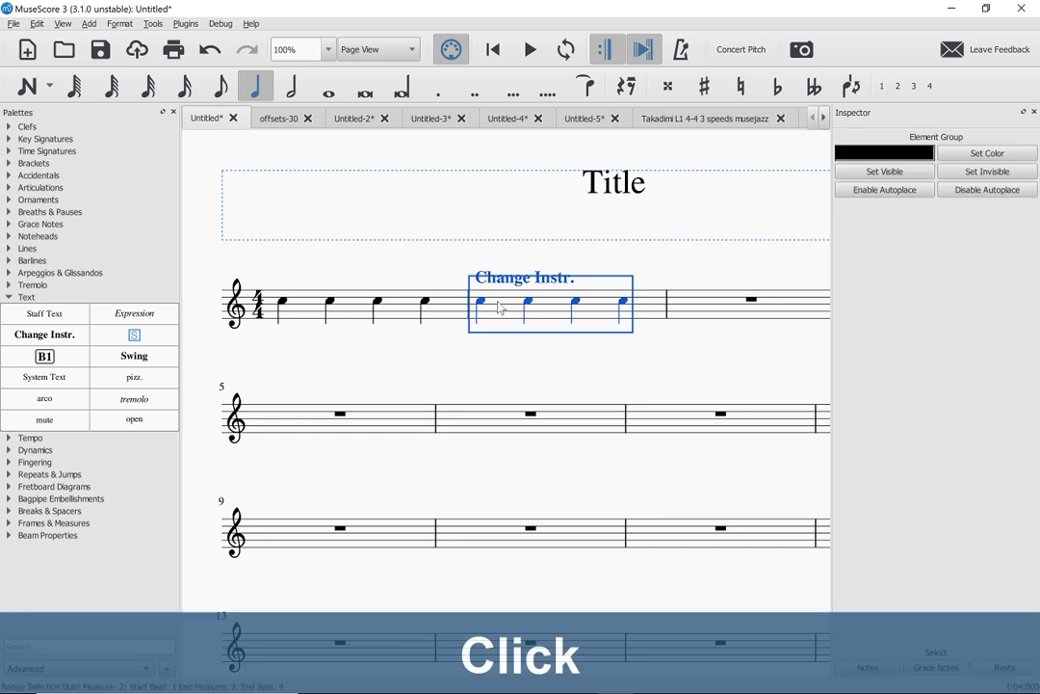
click(137, 339)
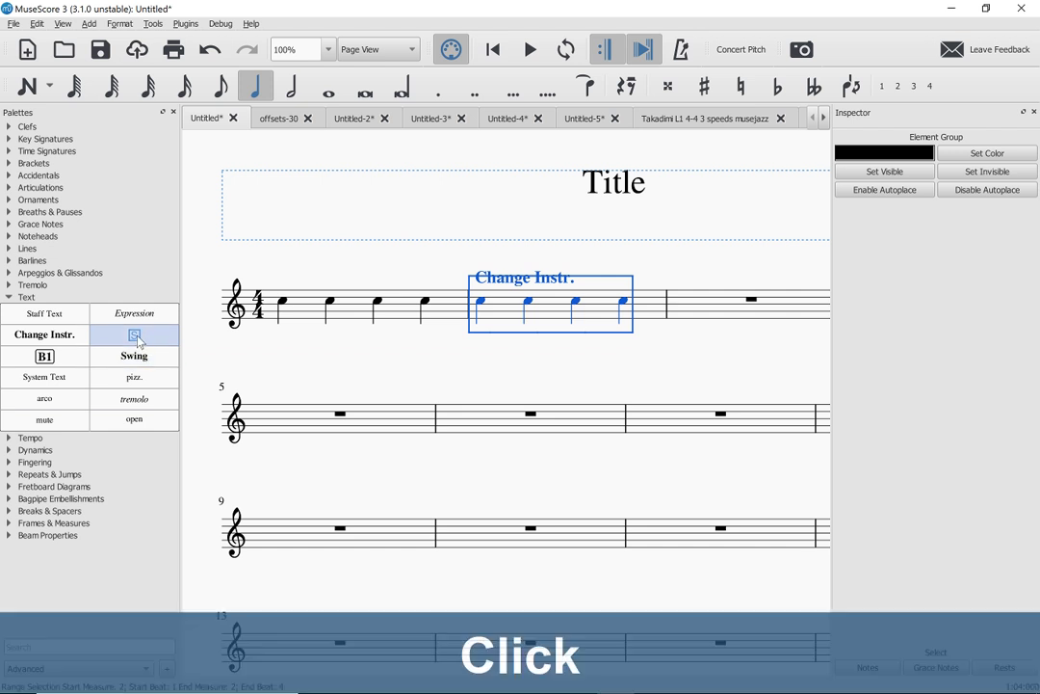
drag(140, 342, 509, 305)
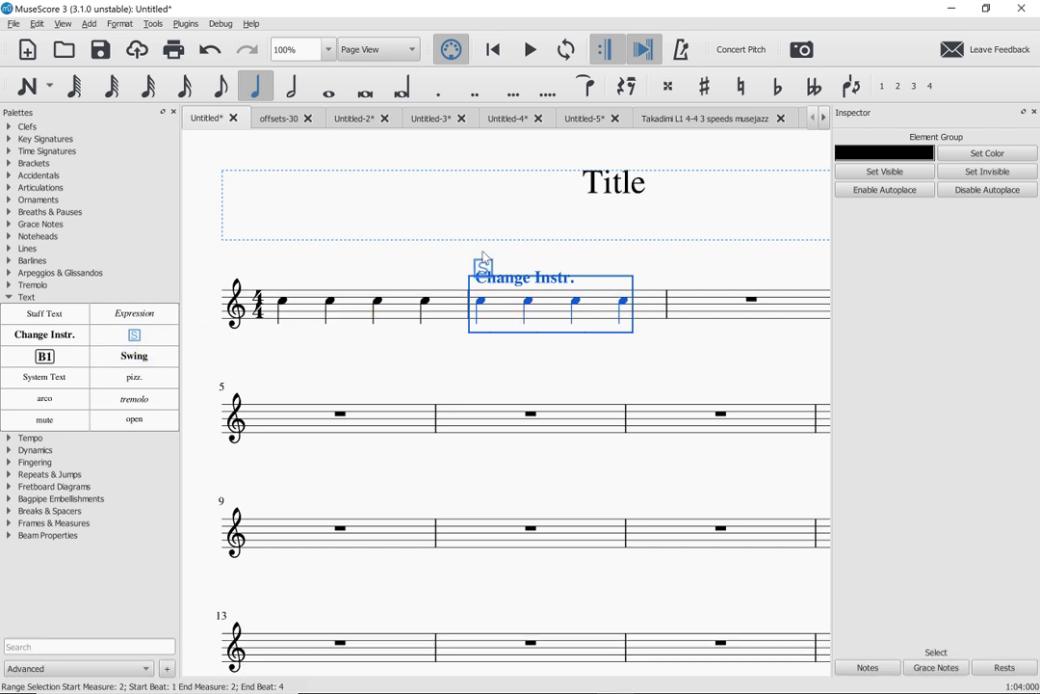
click(483, 266)
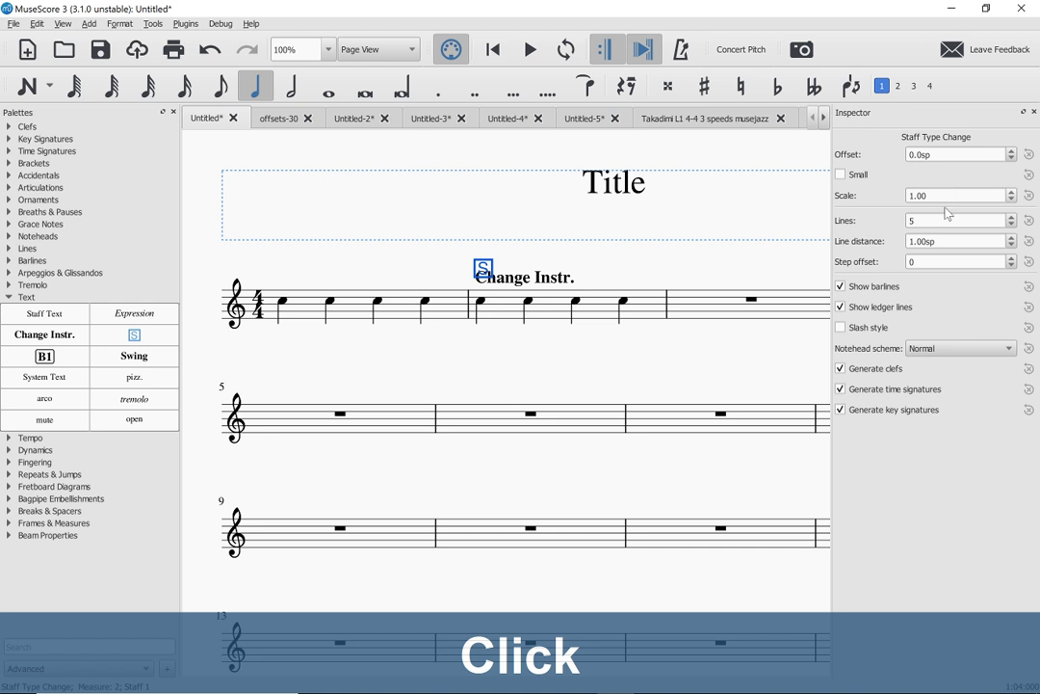
key(Down)
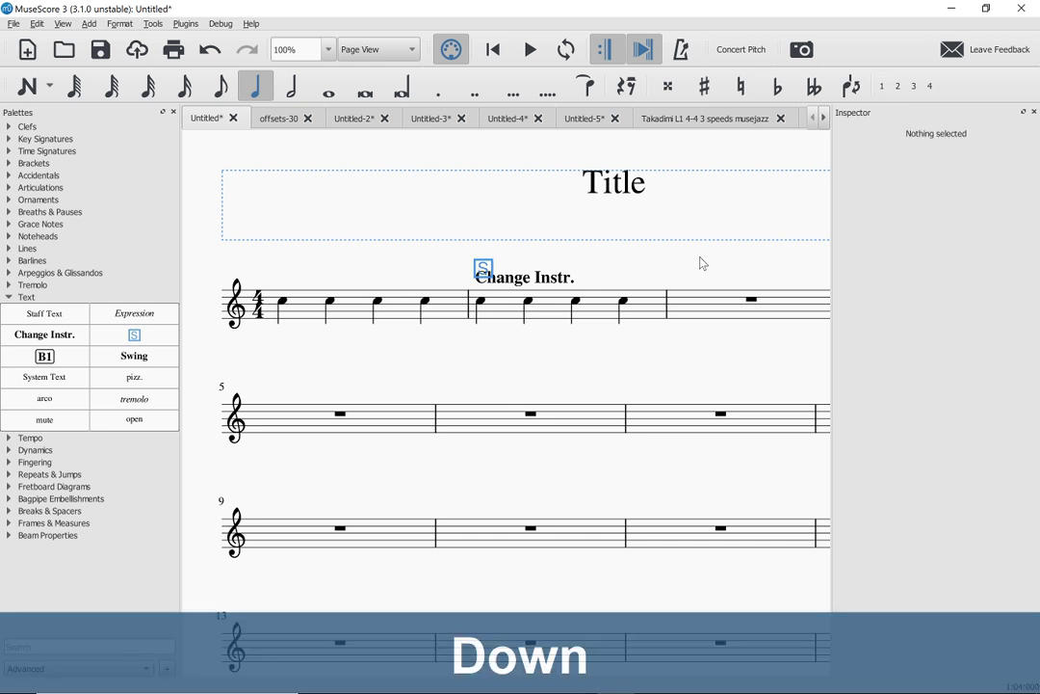
click(484, 267)
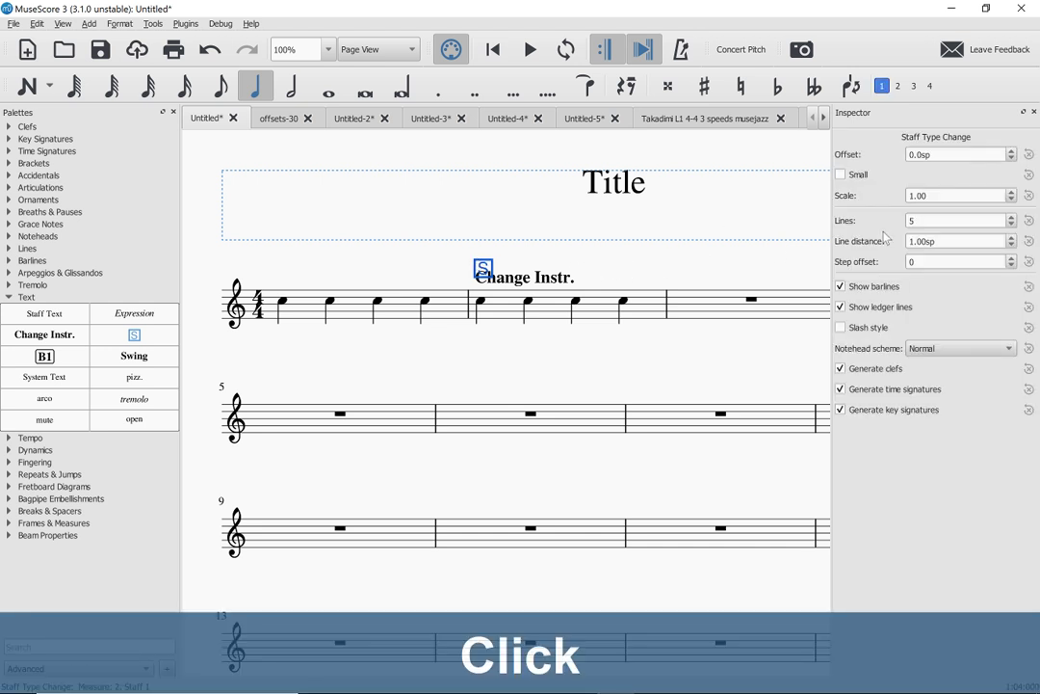
- In the Inspector, set the staff type change to 2 lines, step offset -2, offset 1.5sp
click(913, 220)
key(Down)
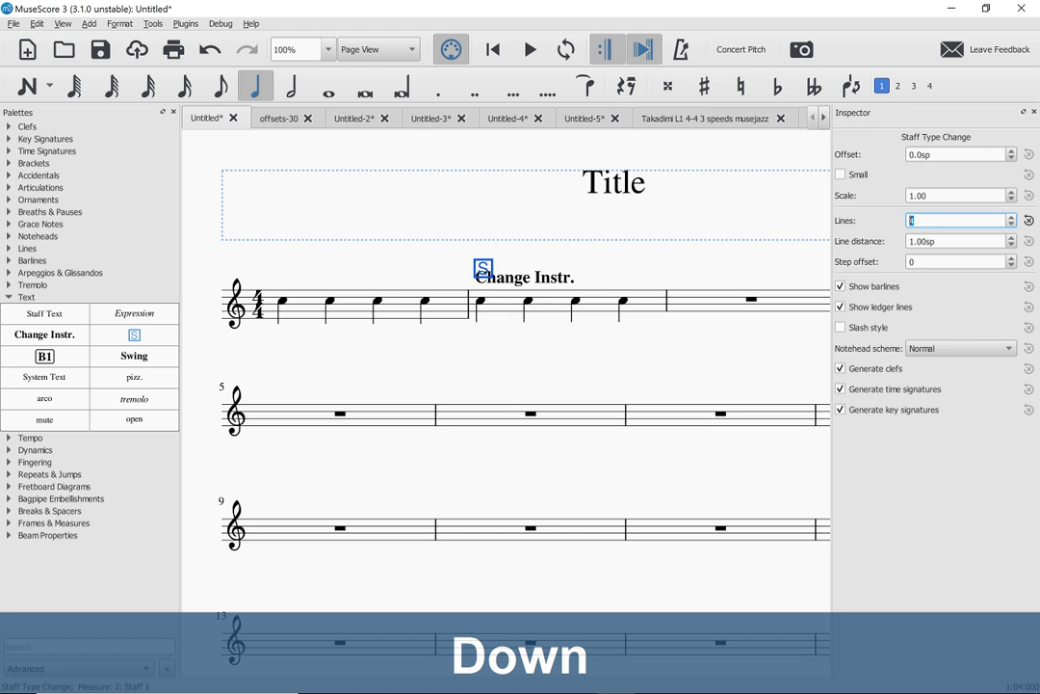
key(Down)
key(Down)
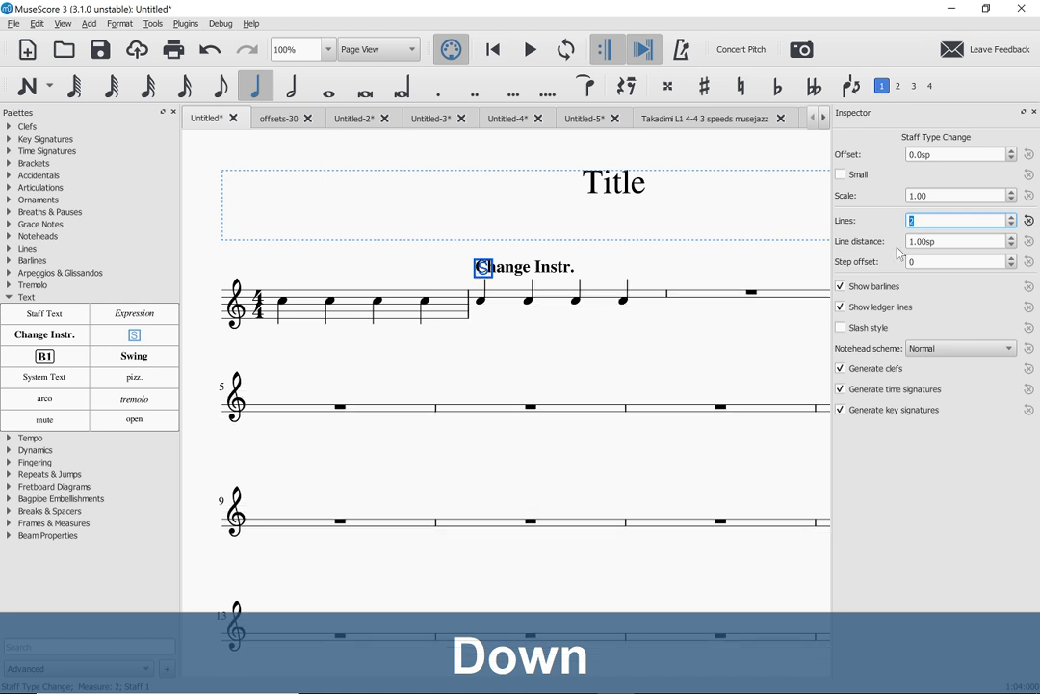
click(953, 261)
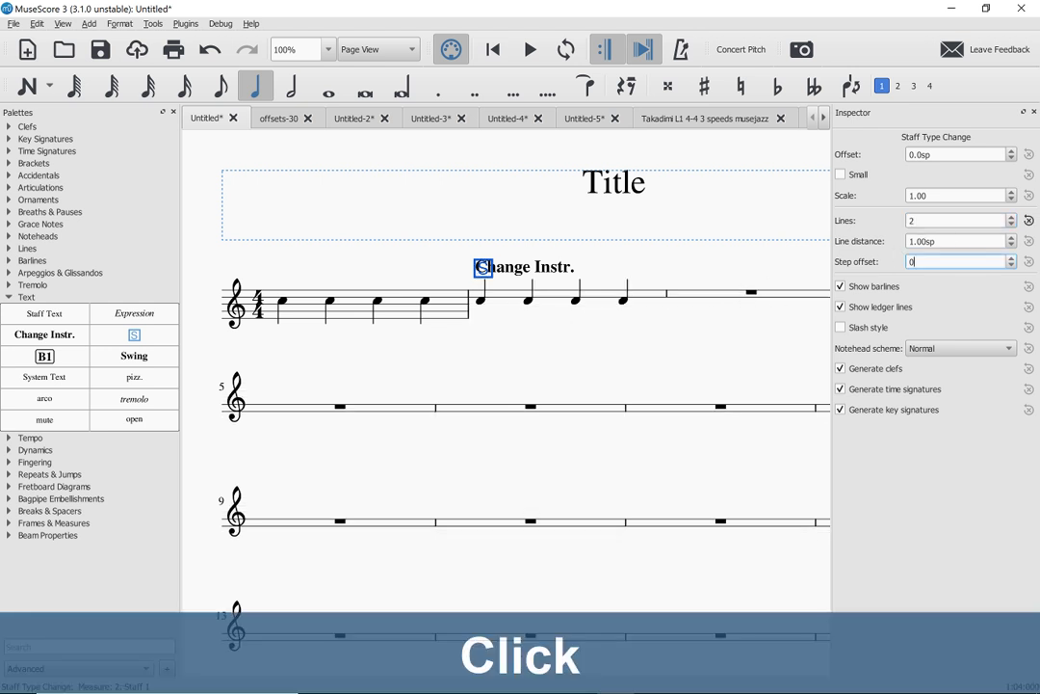
key(Up)
key(Up)
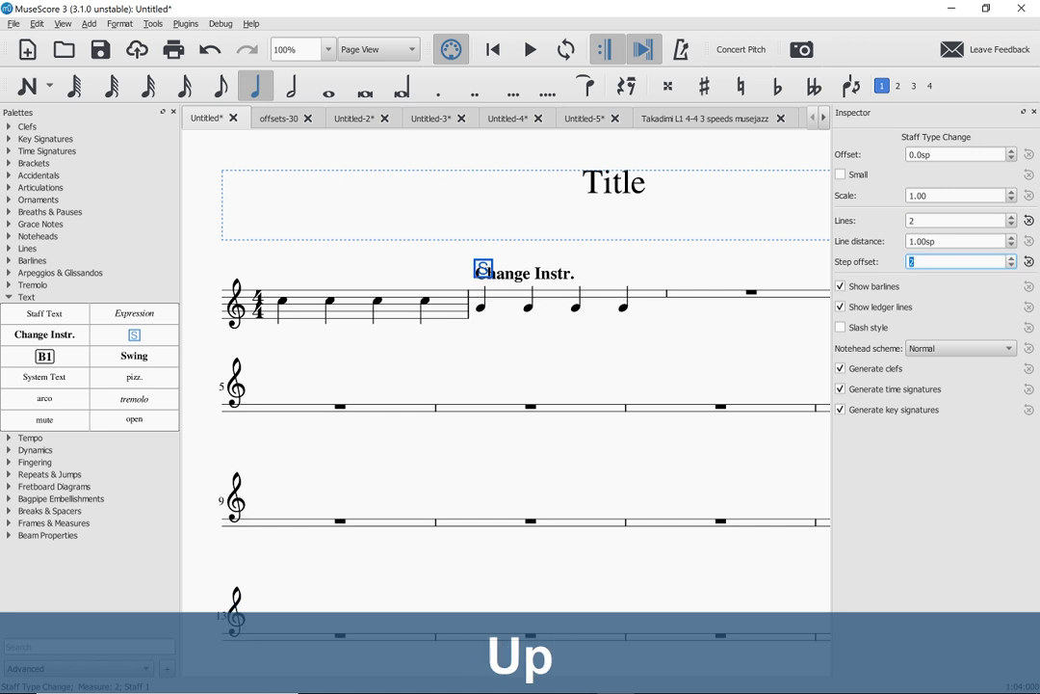
key(Down)
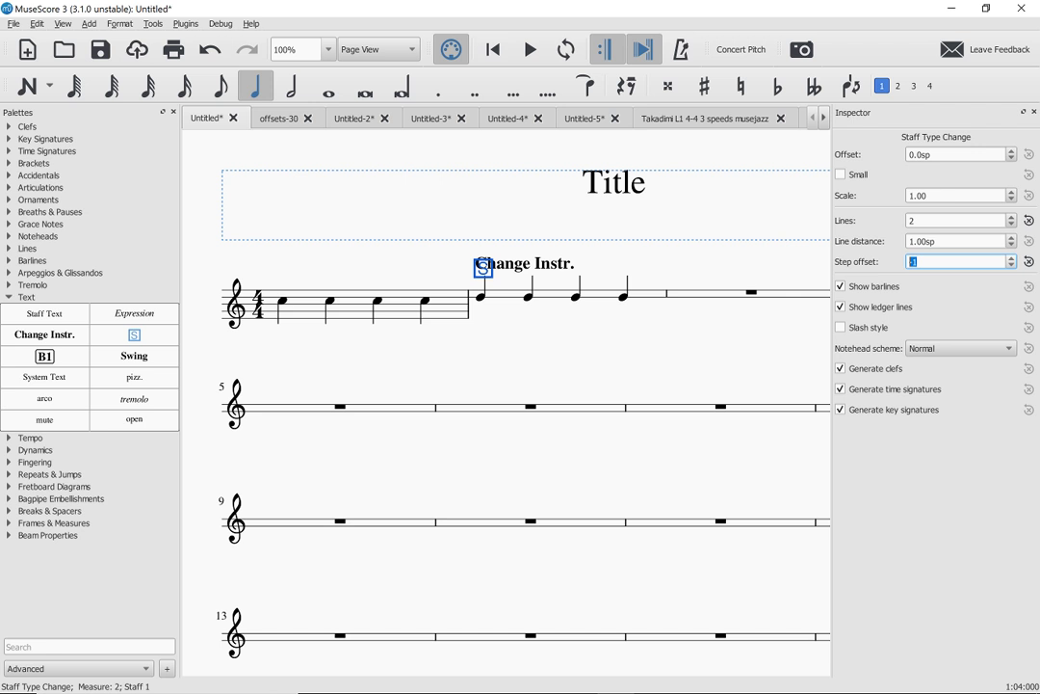
key(Up)
key(Down)
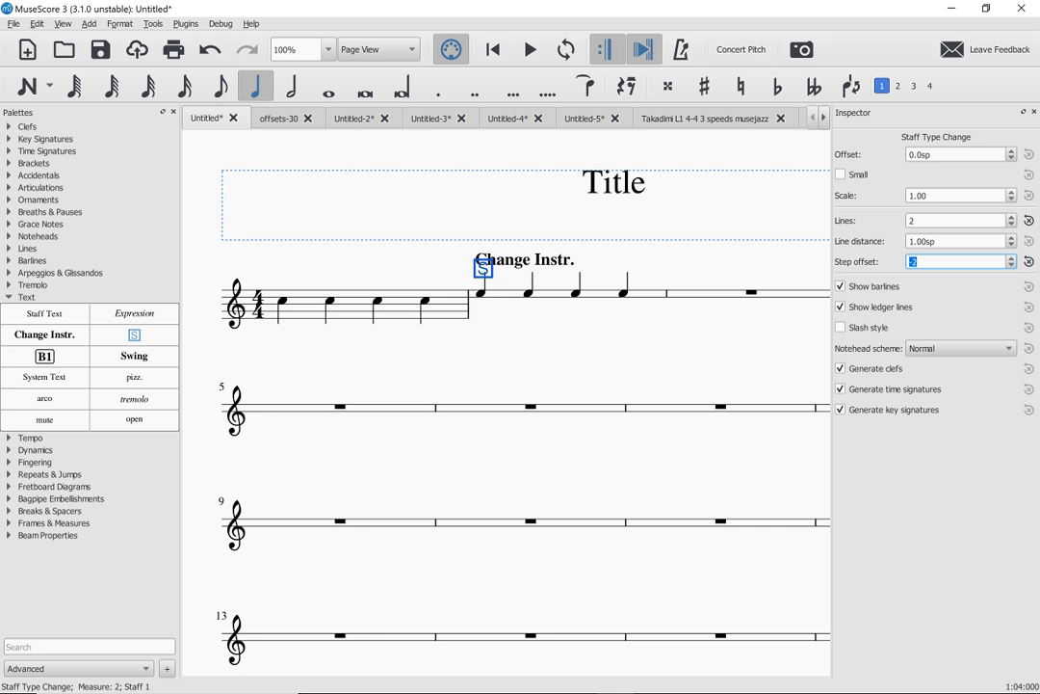
click(929, 154)
key(Up)
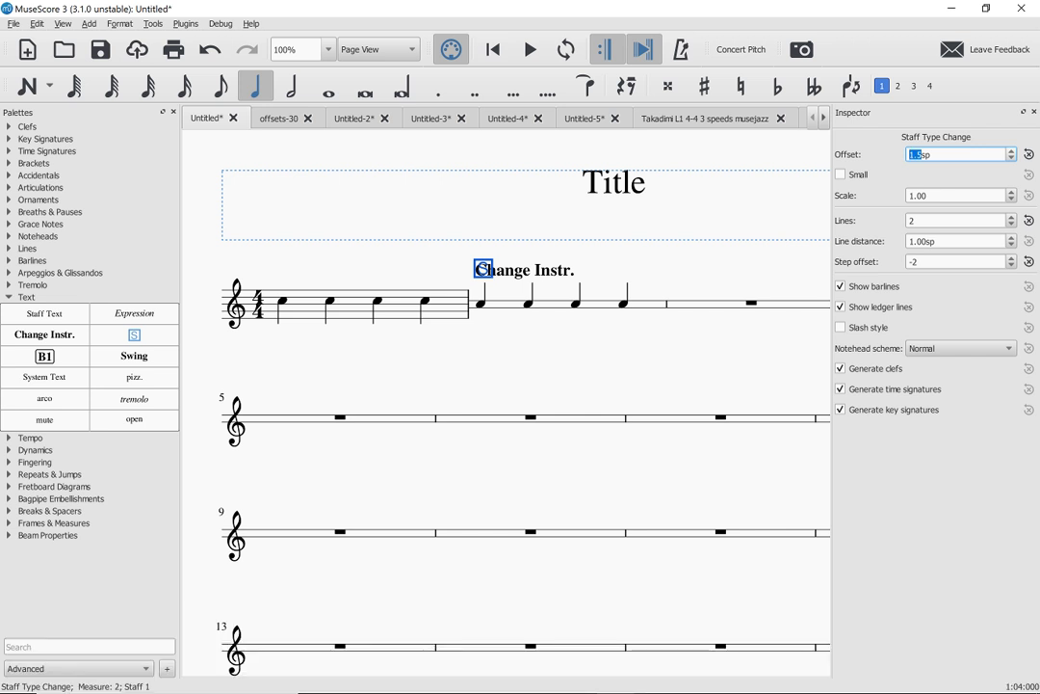
click(510, 279)
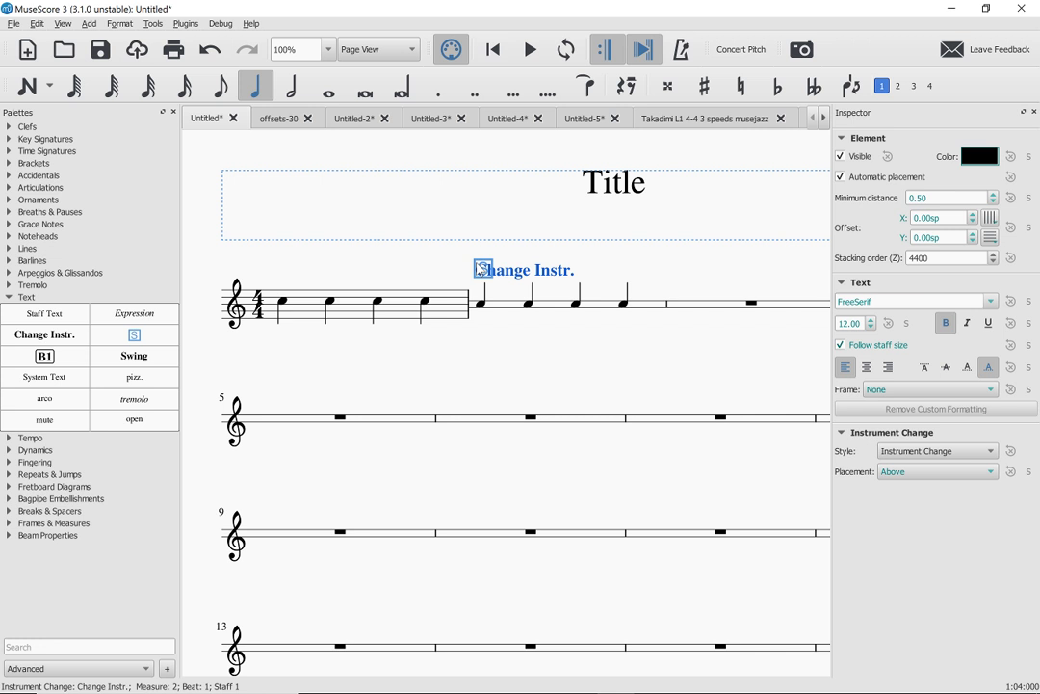
click(482, 269)
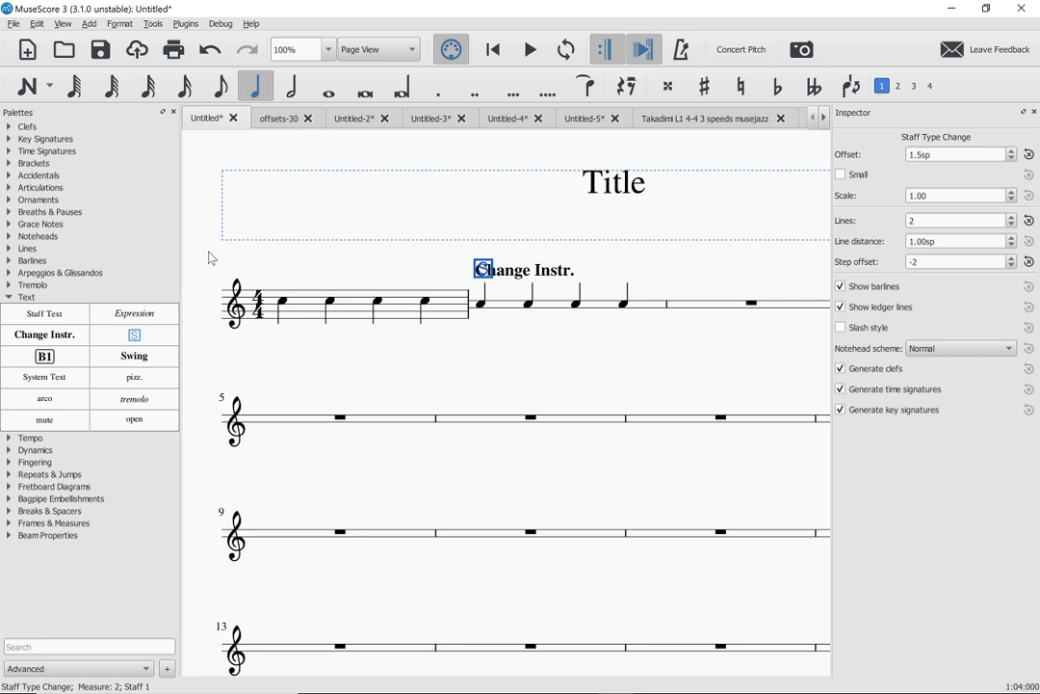
key(alt+Tab)
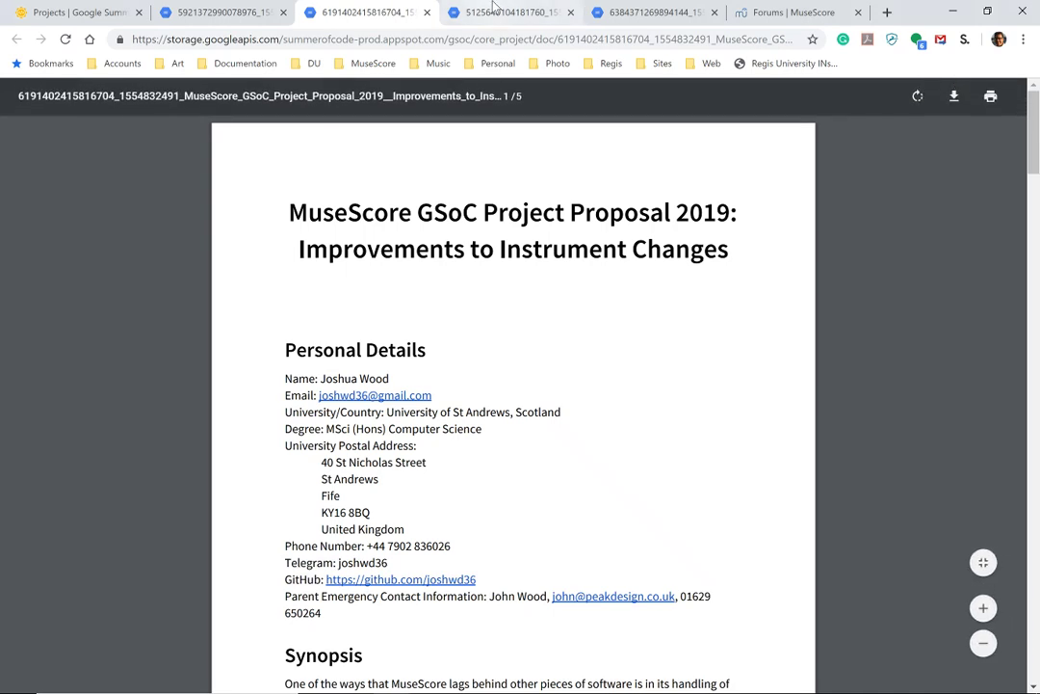
- Open the Chord Symbol Improvements proposal at its first page, then return to MuseScore
click(495, 11)
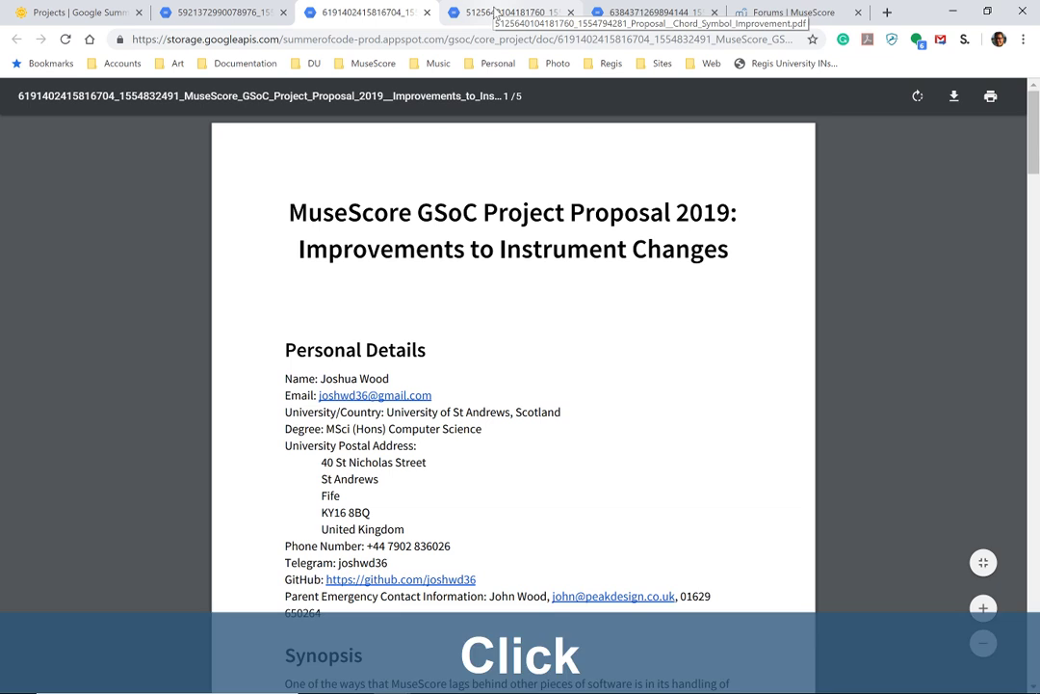
key(Home)
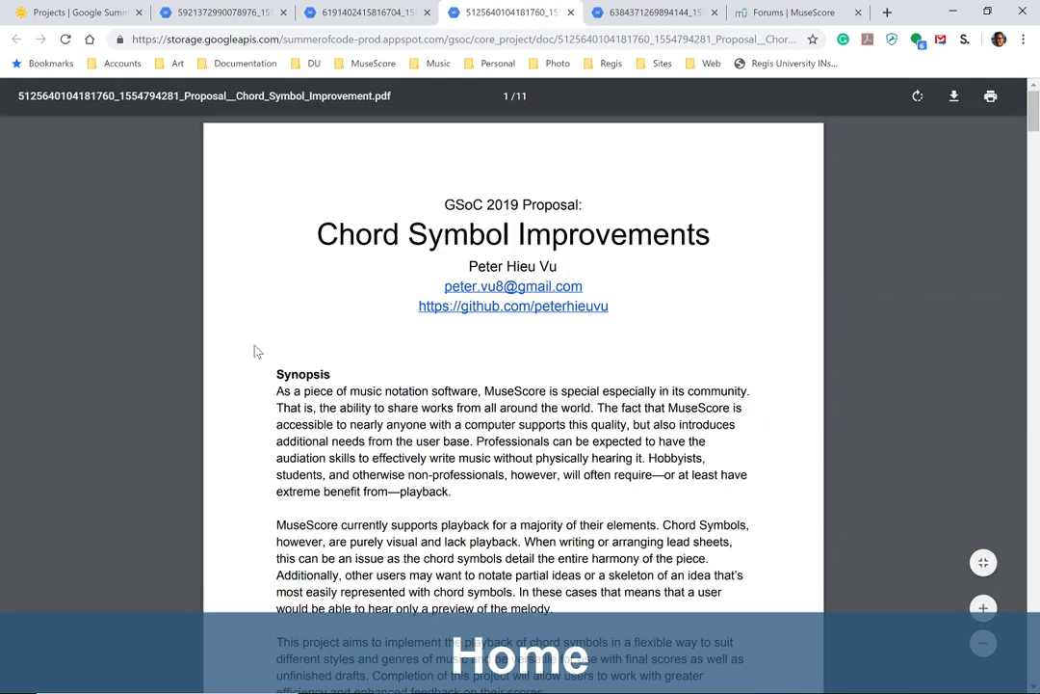
key(alt+Tab)
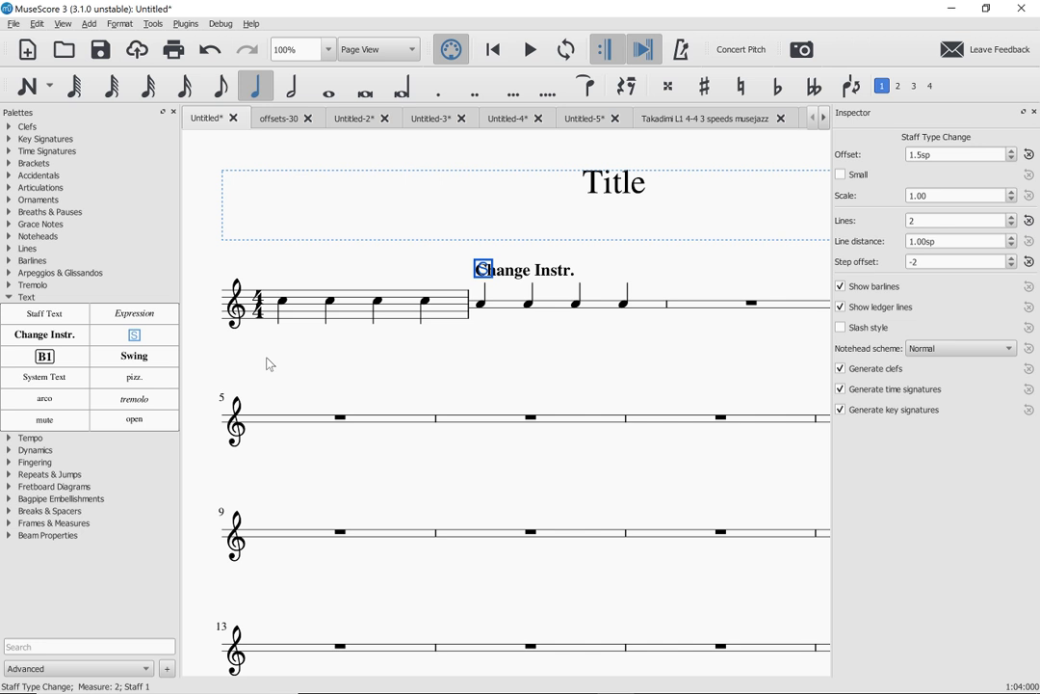
- Enter chord symbol C7 on the second note of measure 1, then deselect it
click(333, 309)
key(ctrl+k)
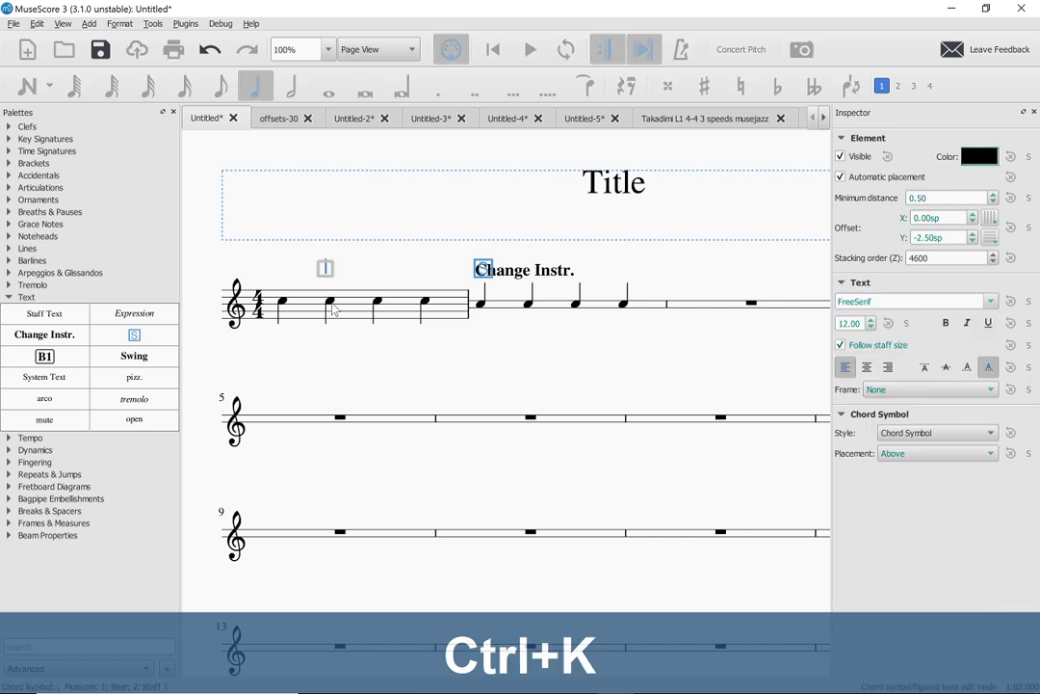
text(C7)
key(Escape)
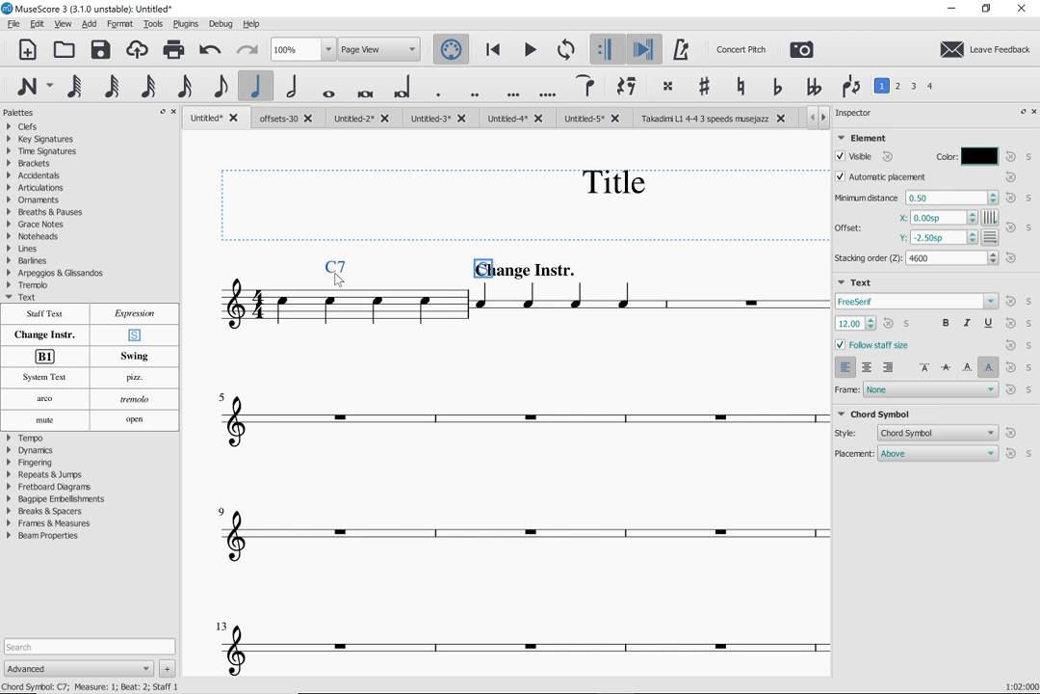
right_click(336, 275)
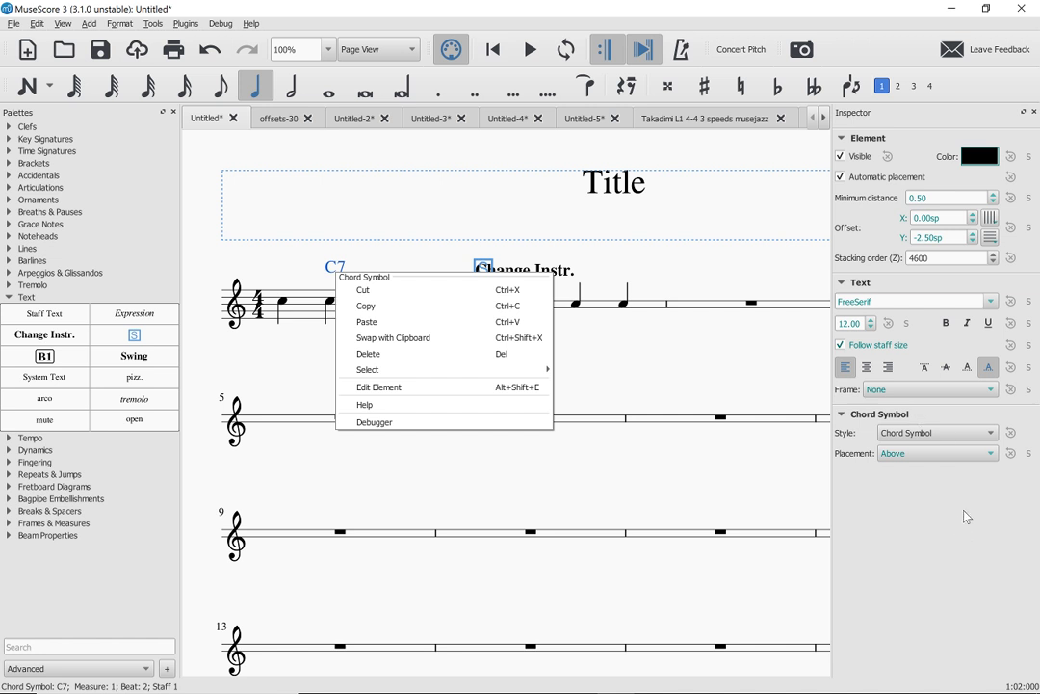
click(240, 260)
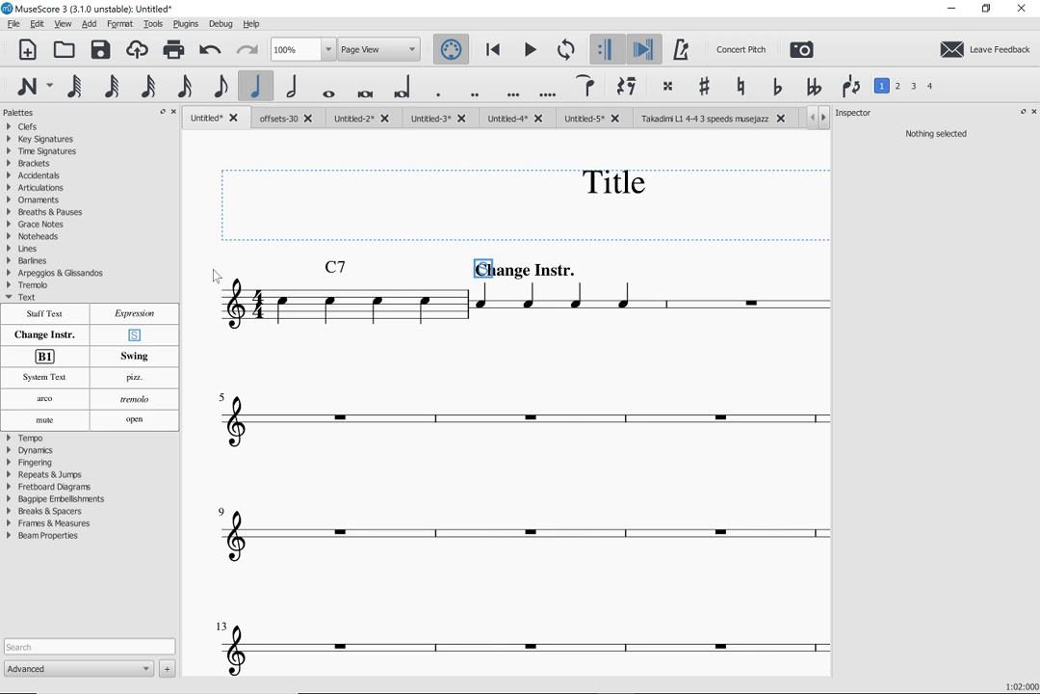
- Open the App Store-like Plugin Manager proposal at its first page, then return to MuseScore
key(alt+Tab)
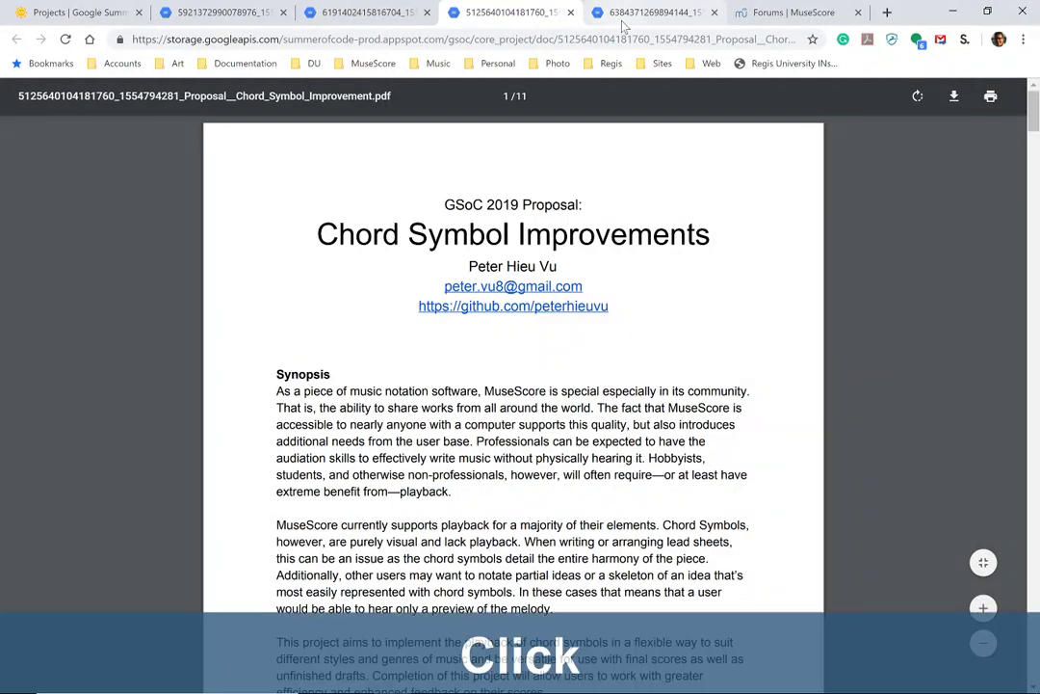
click(622, 22)
key(Home)
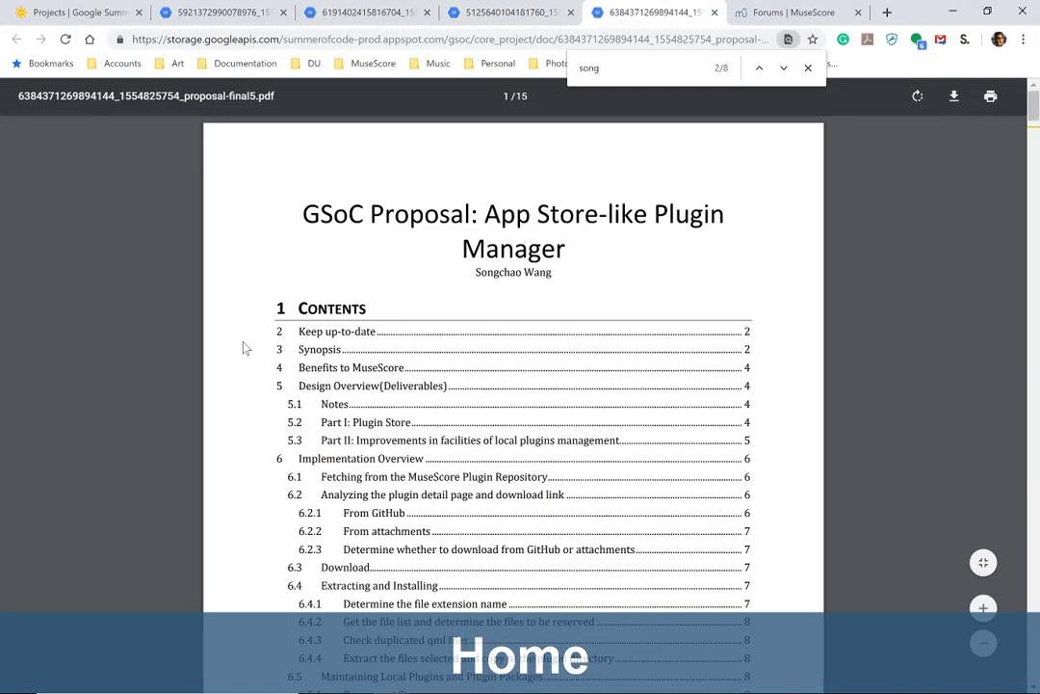
key(alt+Tab)
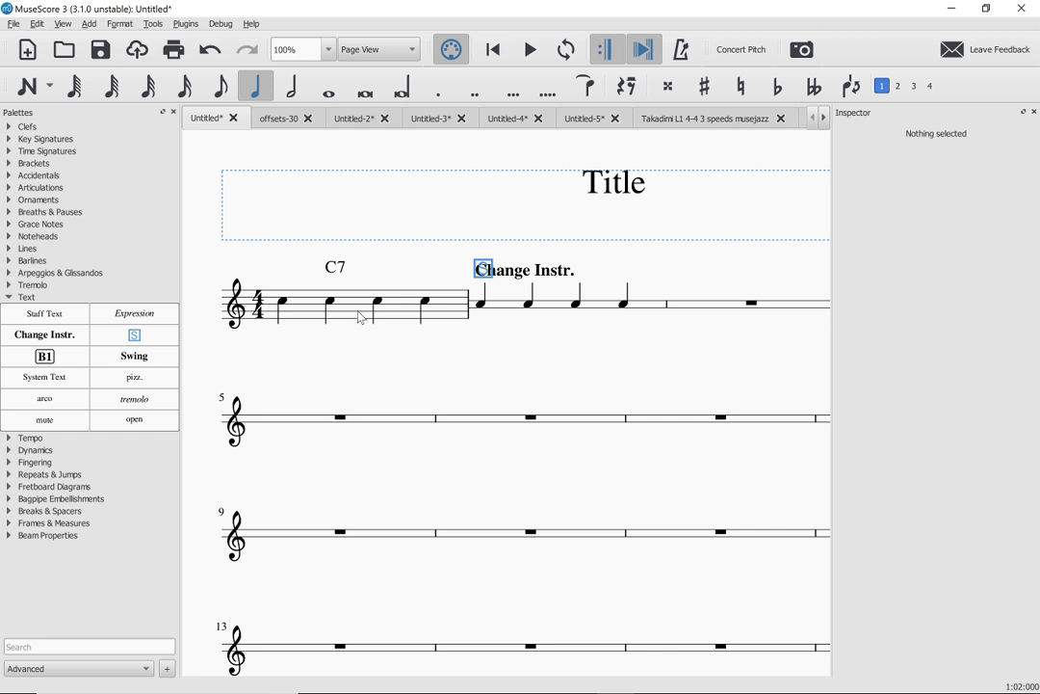
- Select measure 1, browse the Plugins and Debug menus, then switch to the Untitled-3 window
click(361, 318)
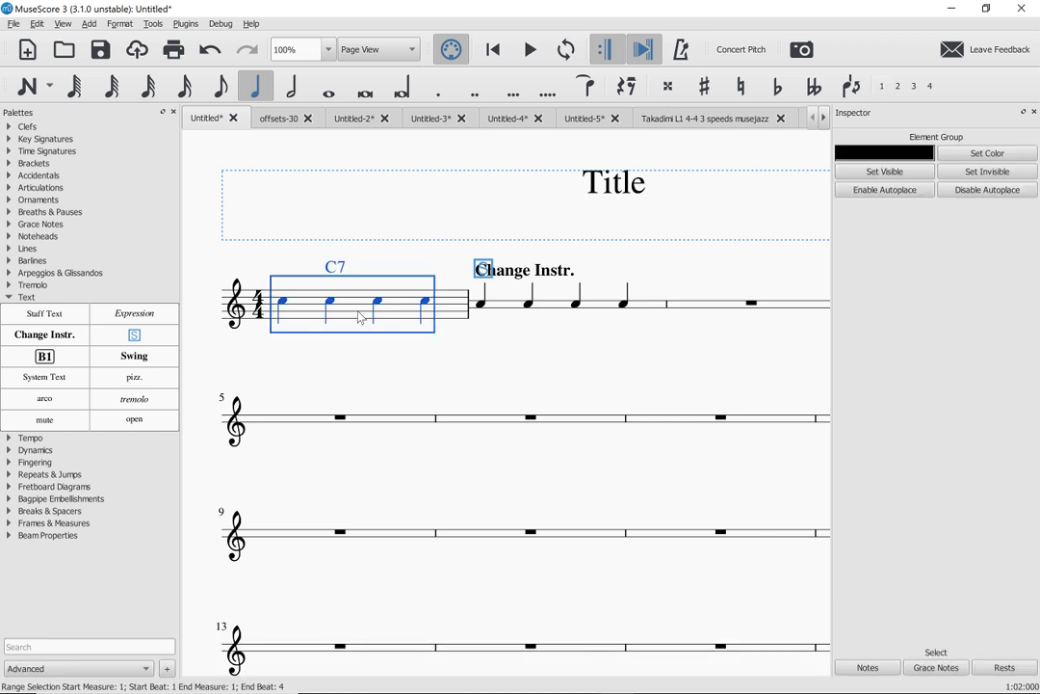
click(184, 24)
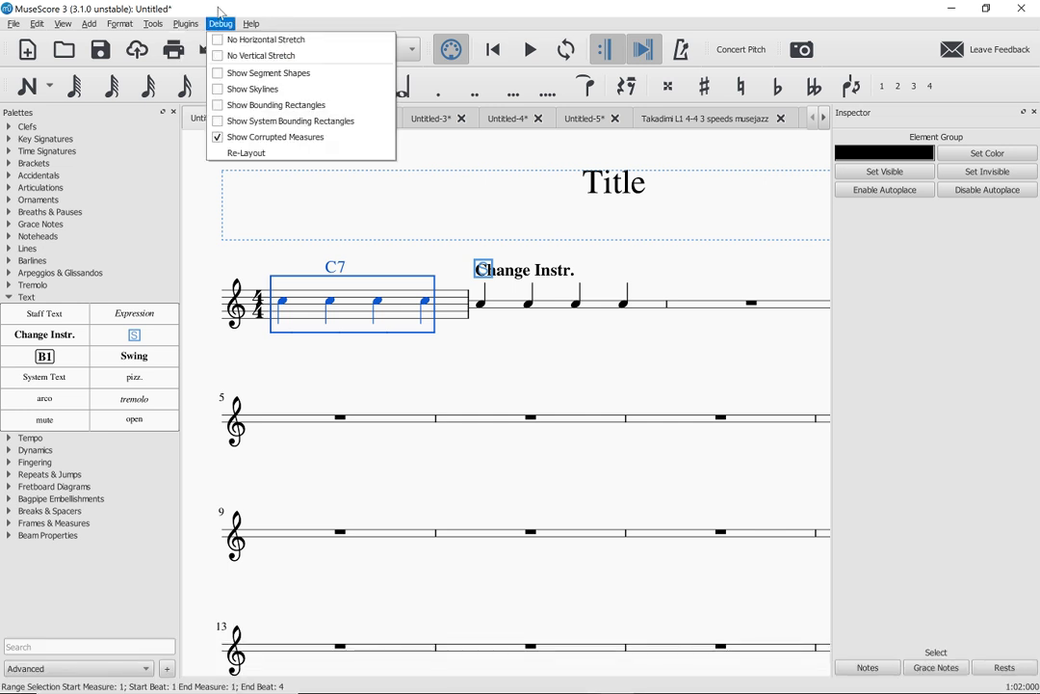
click(221, 15)
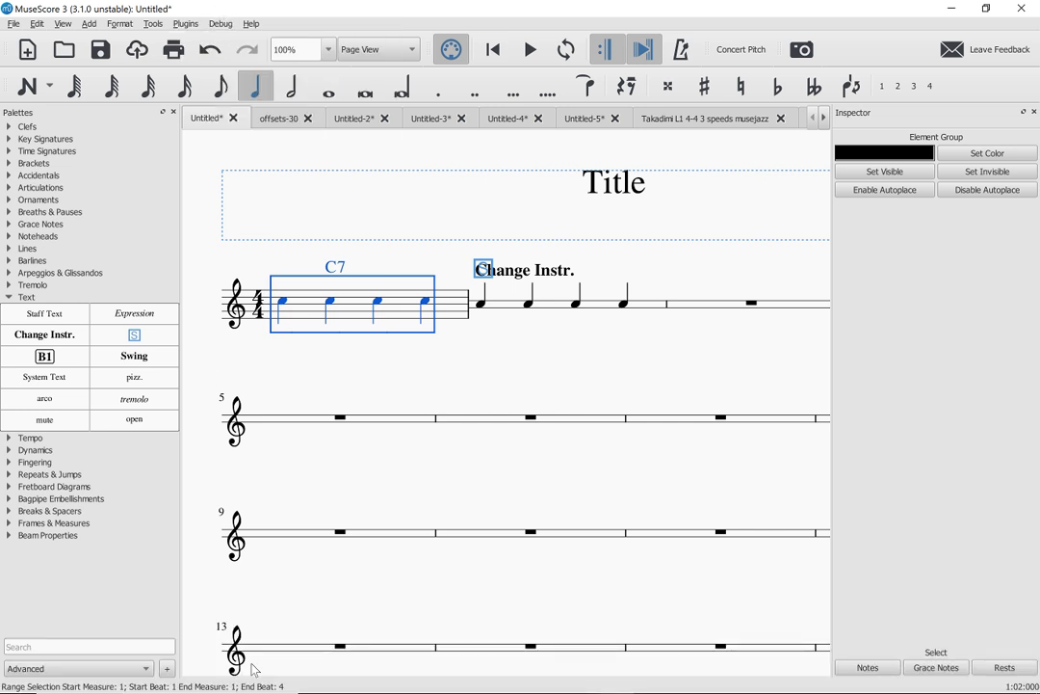
mouse_move(299, 689)
click(465, 679)
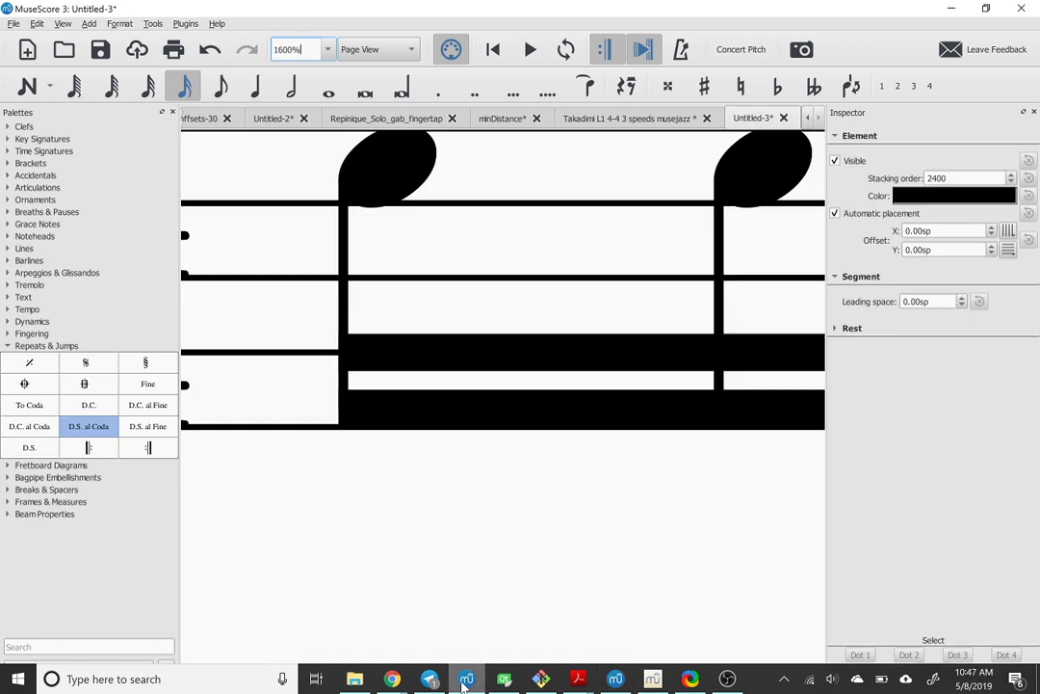
key(ctrl+Left)
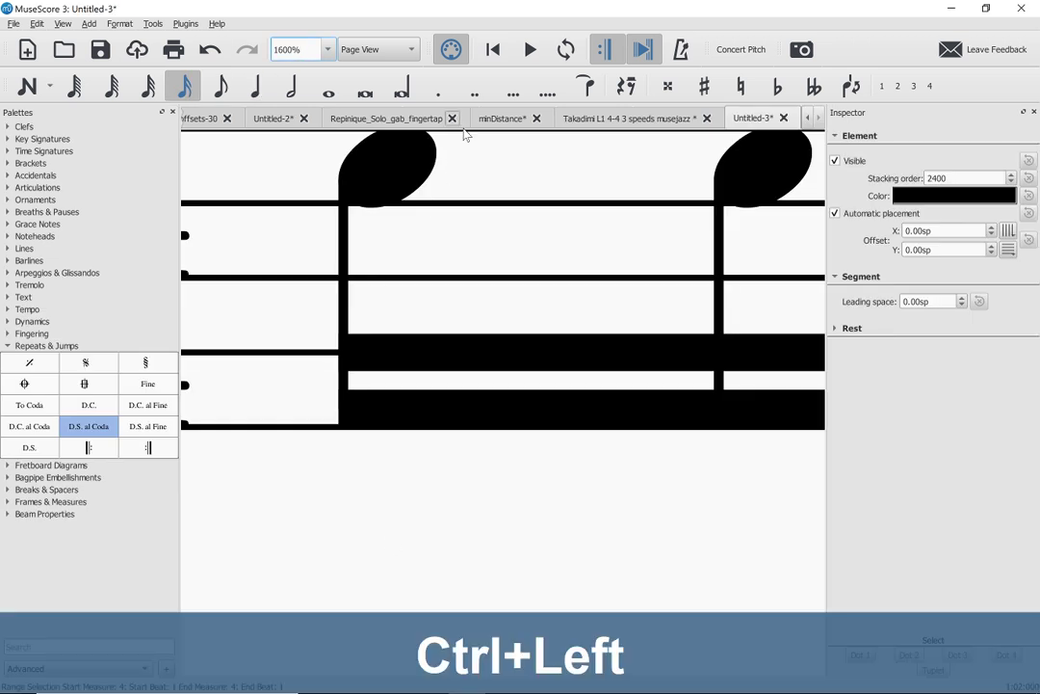
- At 100% zoom from the score start, lower measure 1's fourth sixteenth to E flat
click(495, 205)
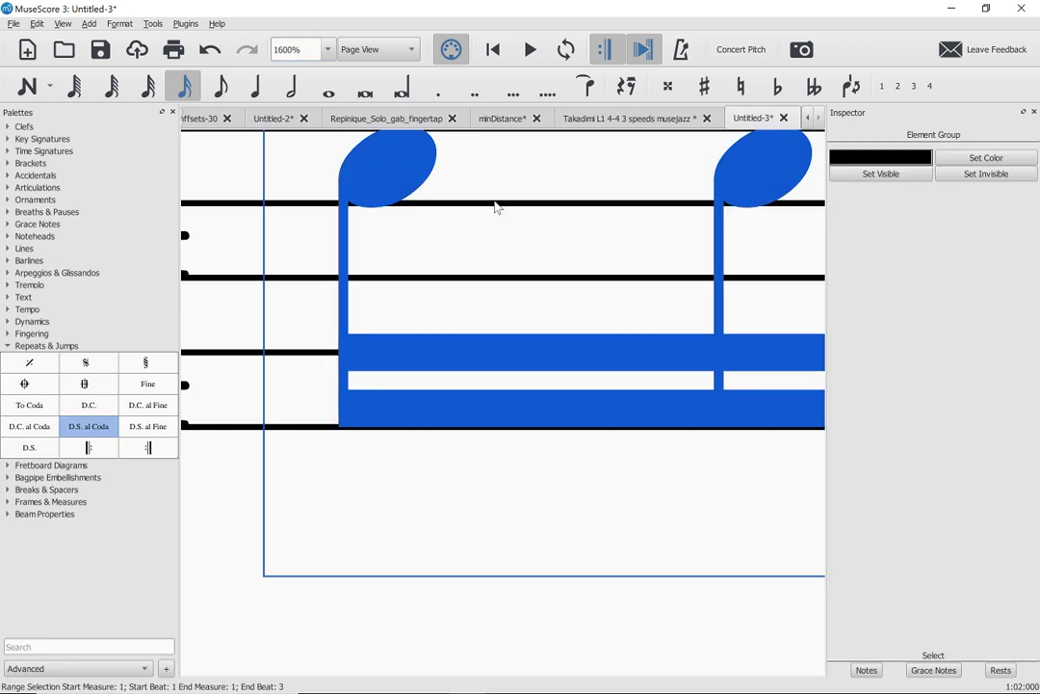
key(ctrl+0)
key(Home)
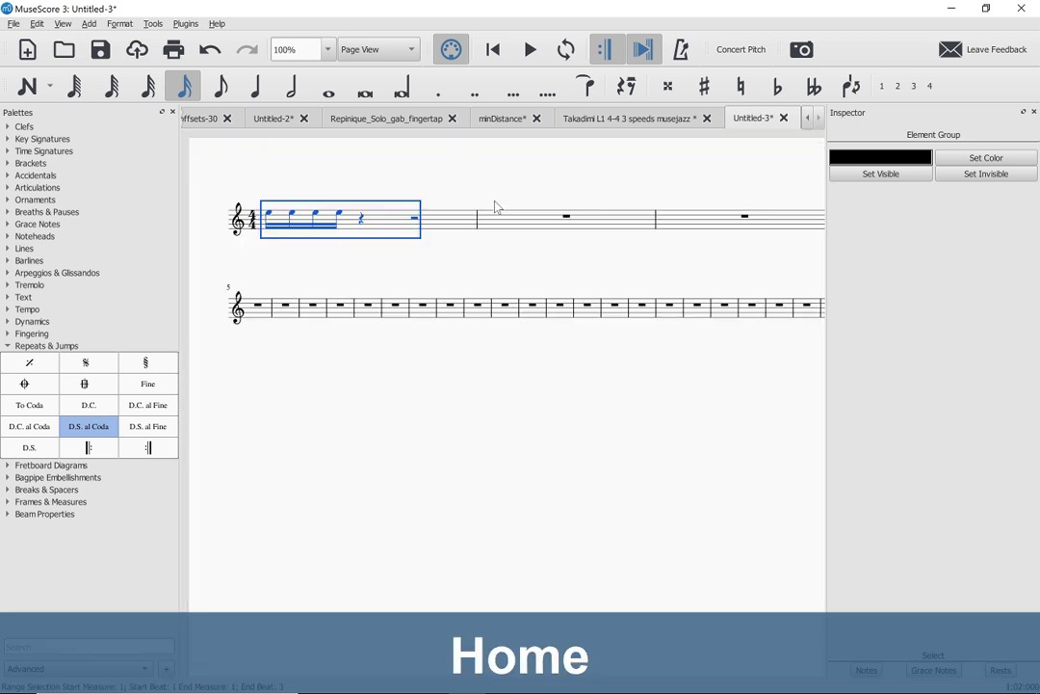
click(341, 215)
key(Down)
- Enter quarter-note E's after the E flat into measure 2, then select the whole score
key(Right)
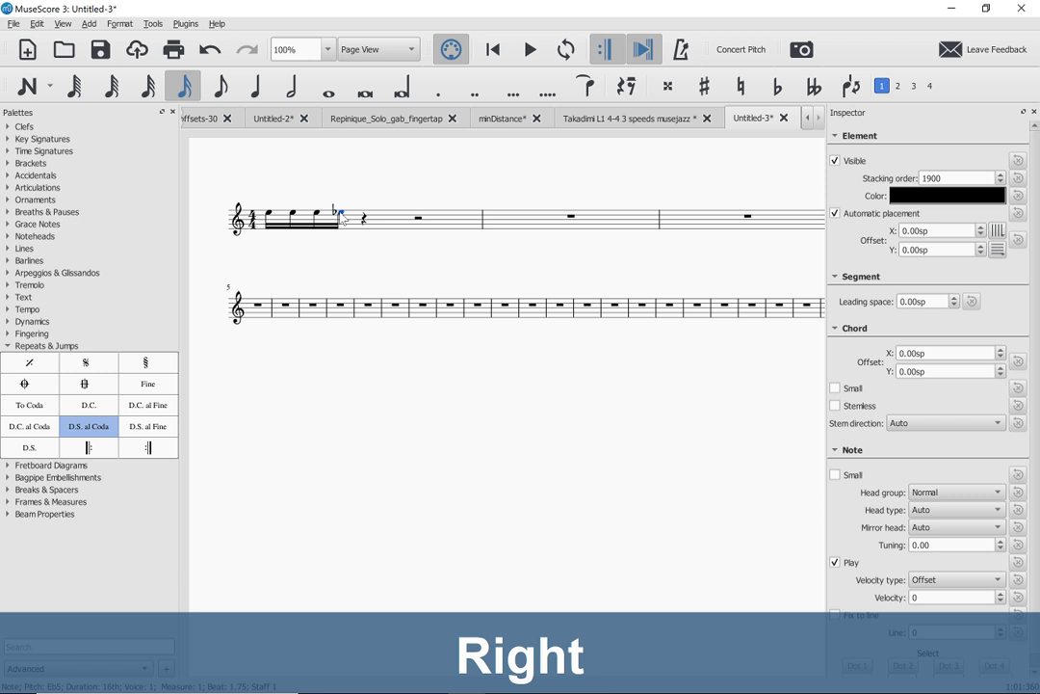
key(e)
key(e)
key(e)
key(e)
key(e)
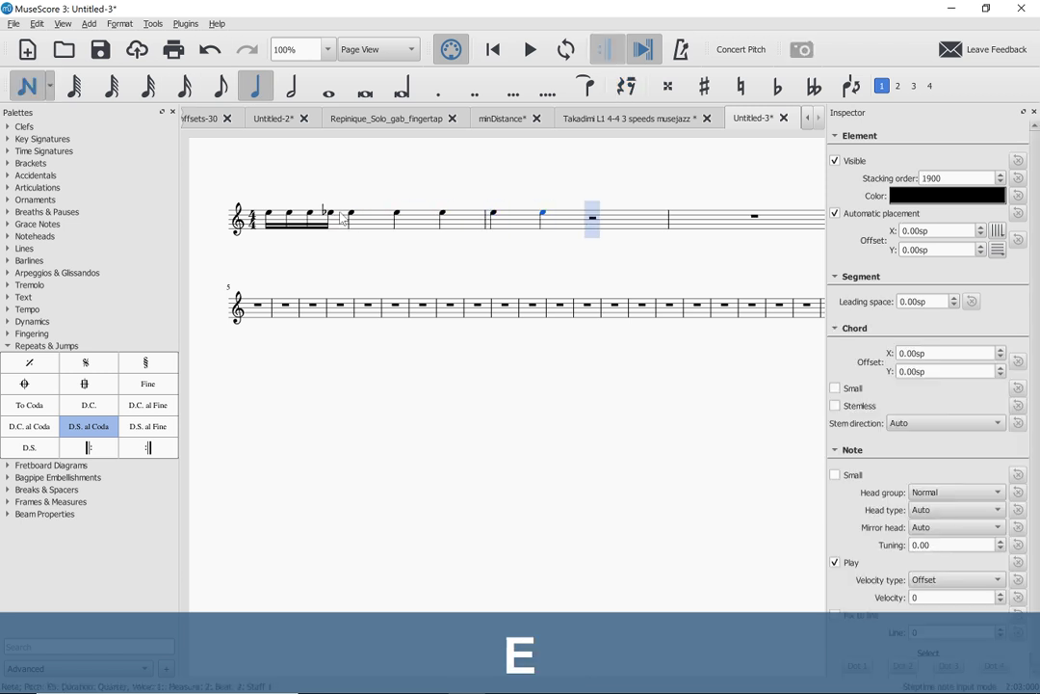
key(Escape)
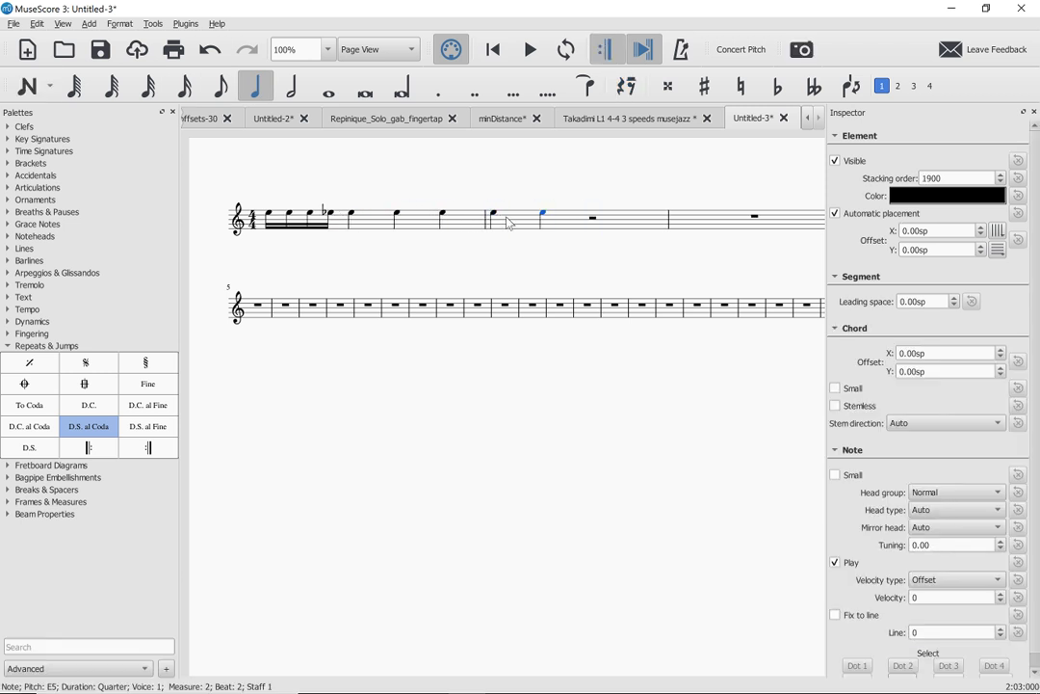
click(502, 221)
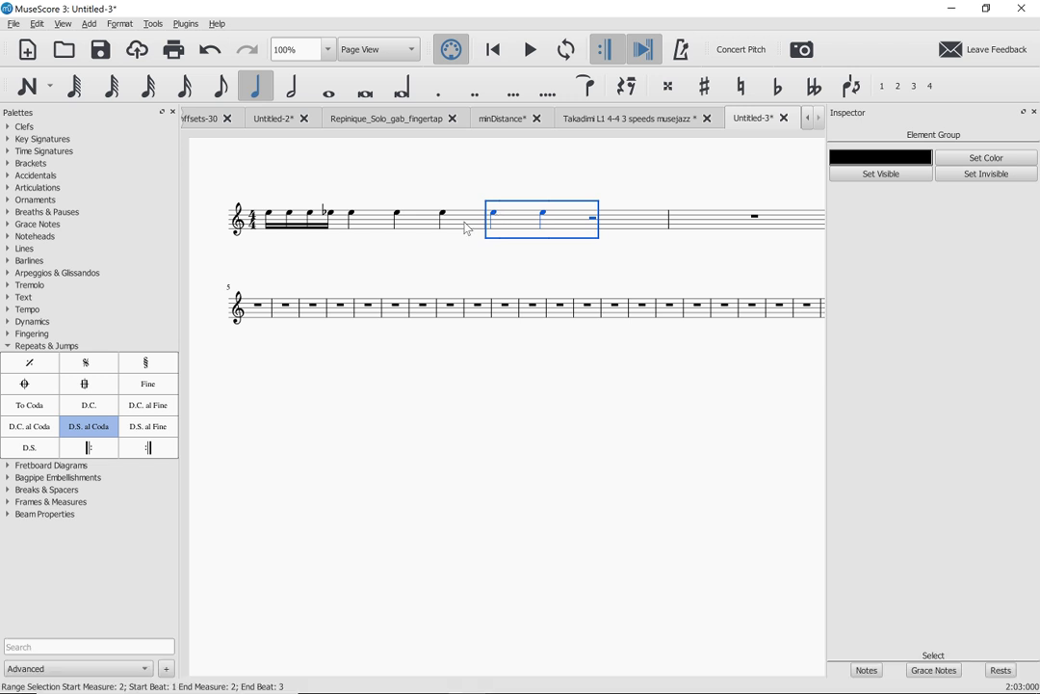
key(ctrl+a)
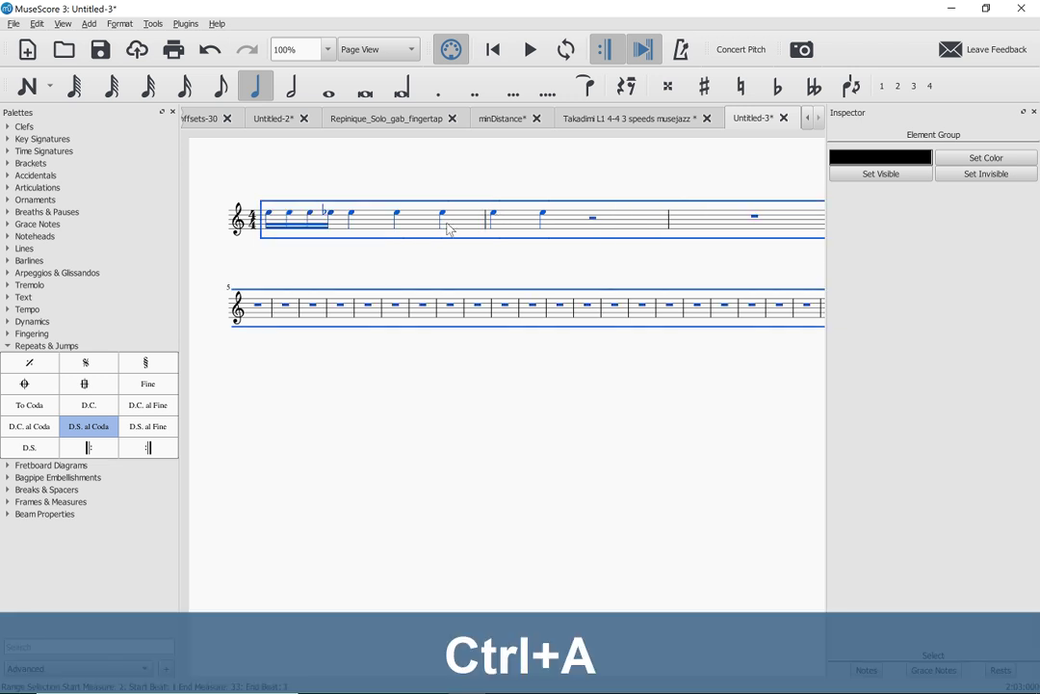
- Run the Accidentals > Add Courtesy Accidentals plugin so measure 2's first E shows a natural
click(185, 23)
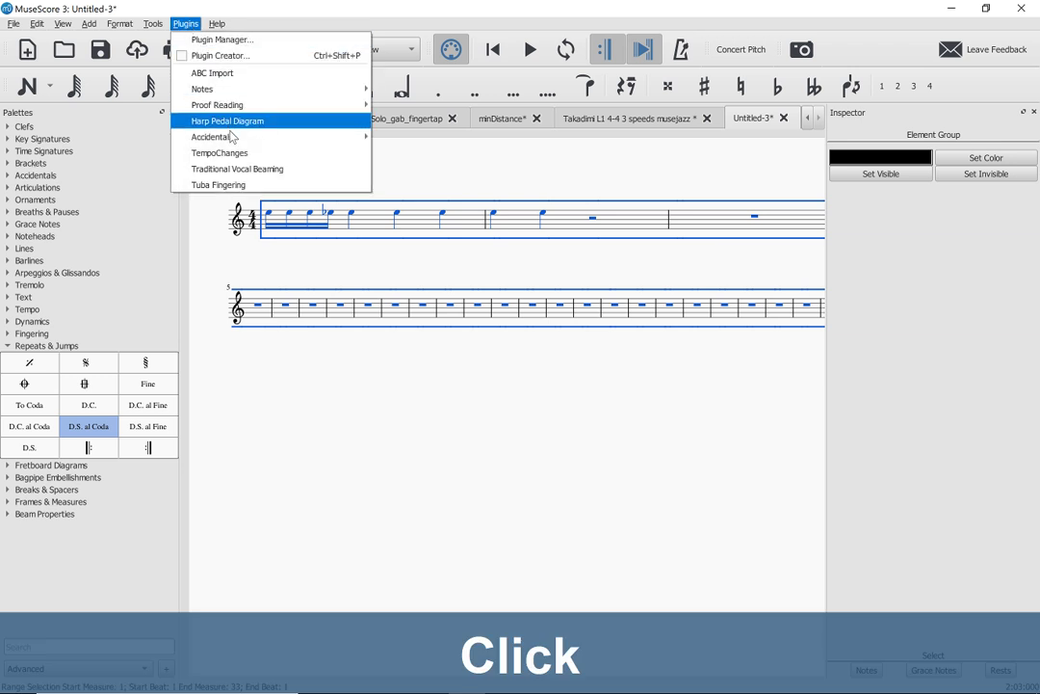
mouse_move(232, 138)
click(426, 138)
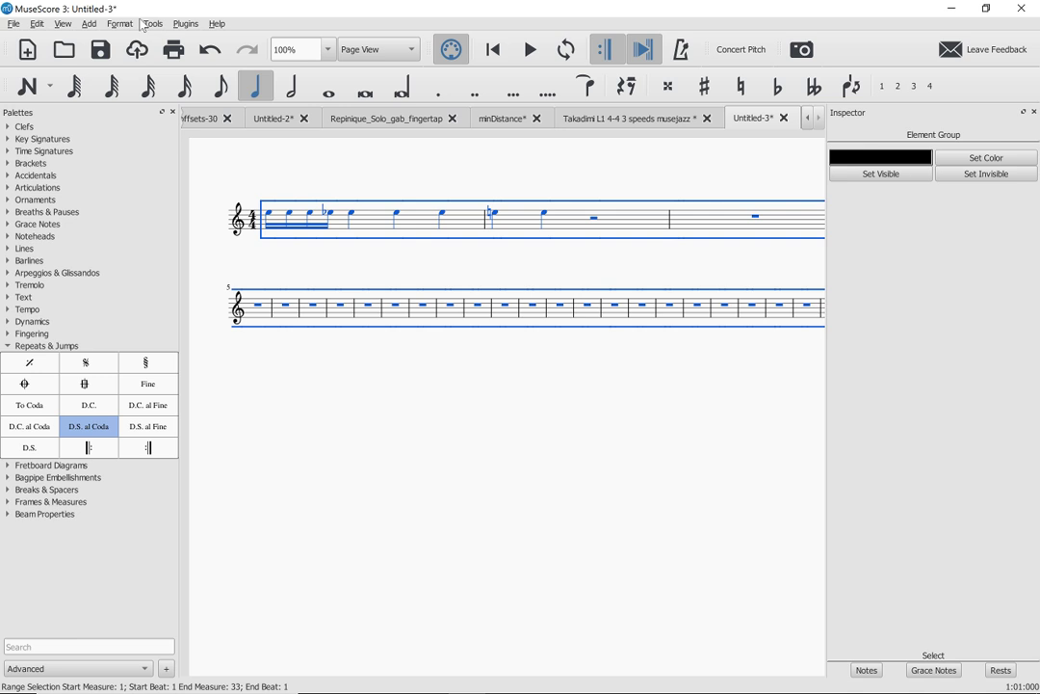
key(alt+Tab)
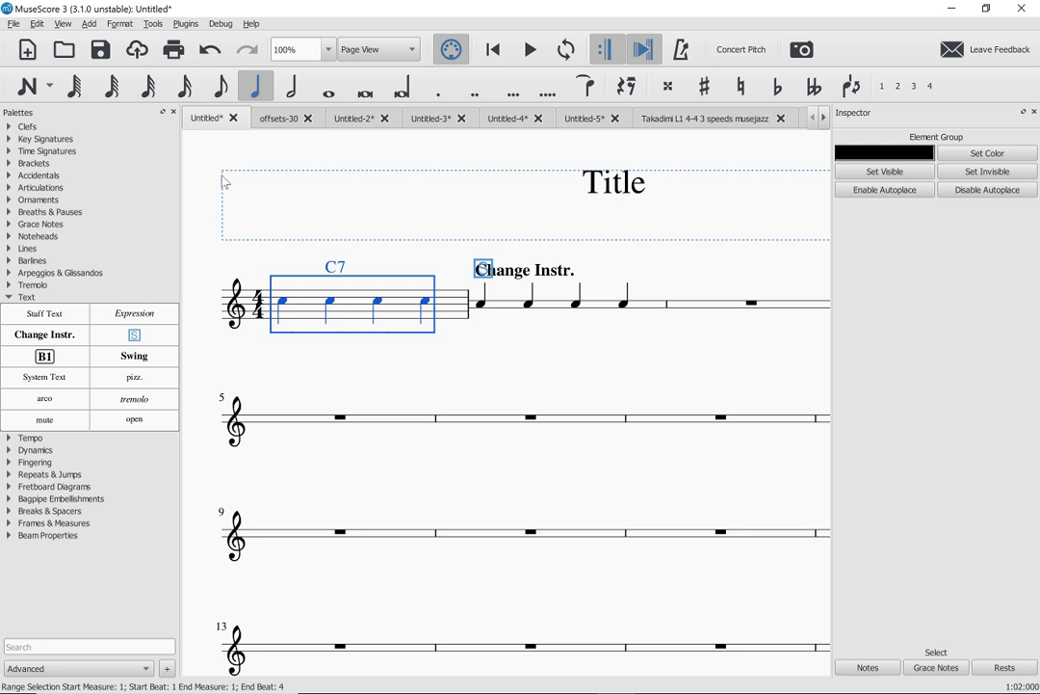
key(alt+Tab)
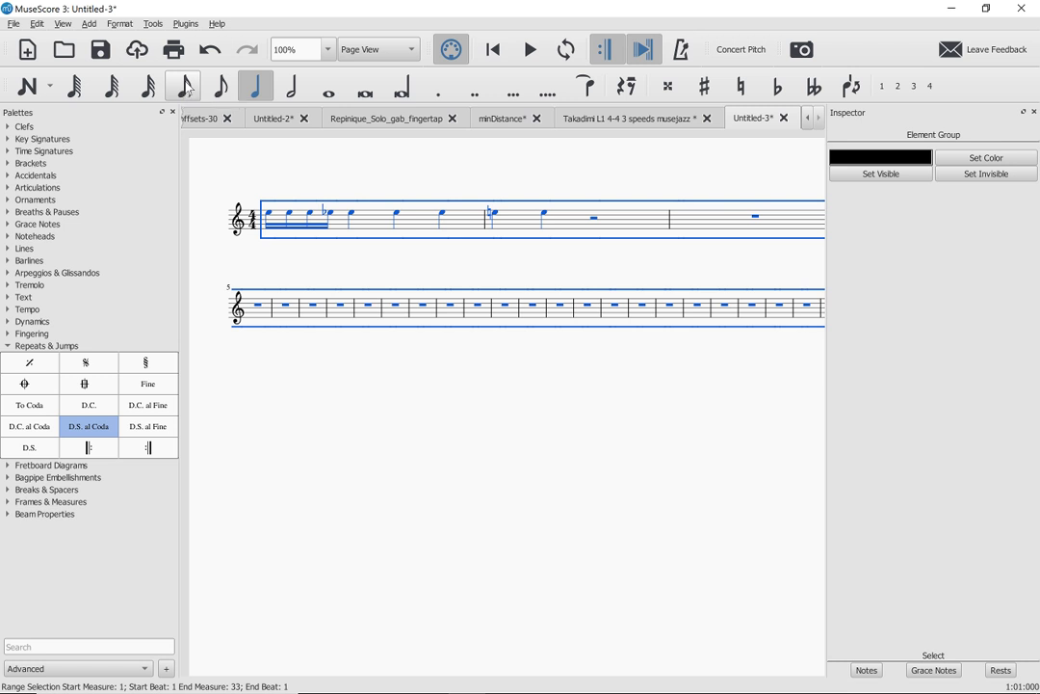
- Switch to Chrome and bring up the Forums | MuseScore tab
key(alt+Tab)
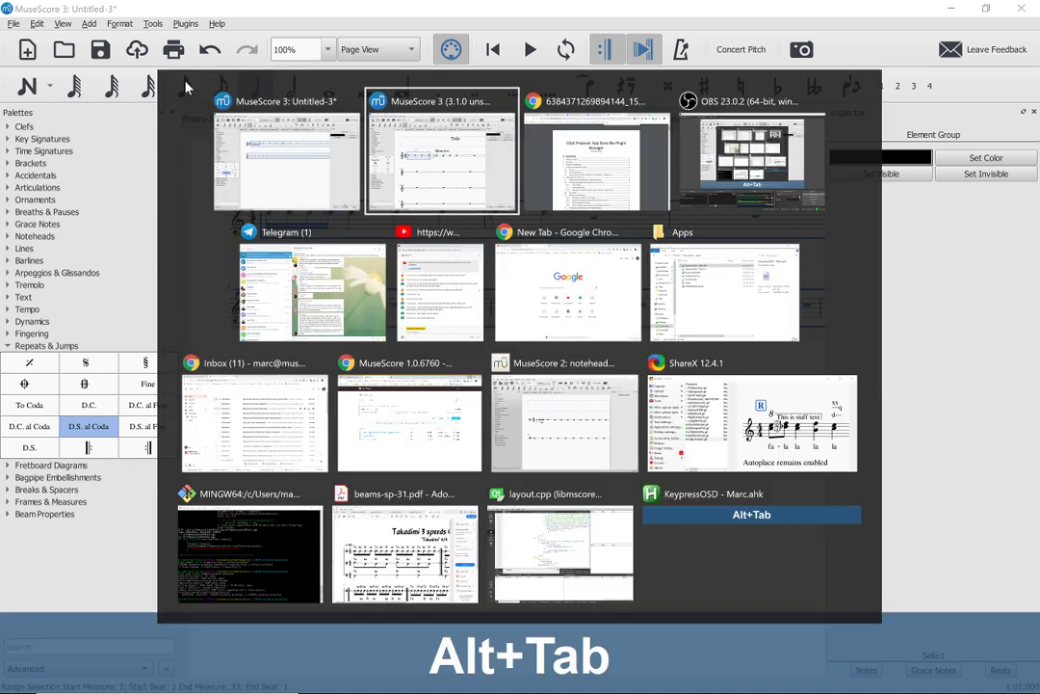
key(alt+Tab)
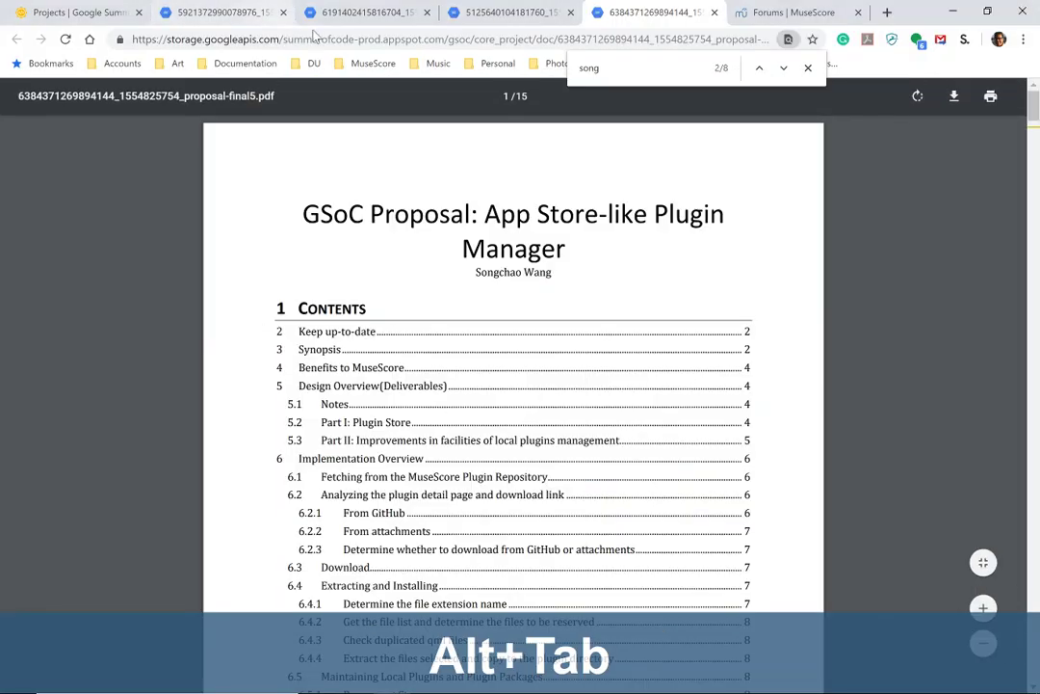
click(748, 12)
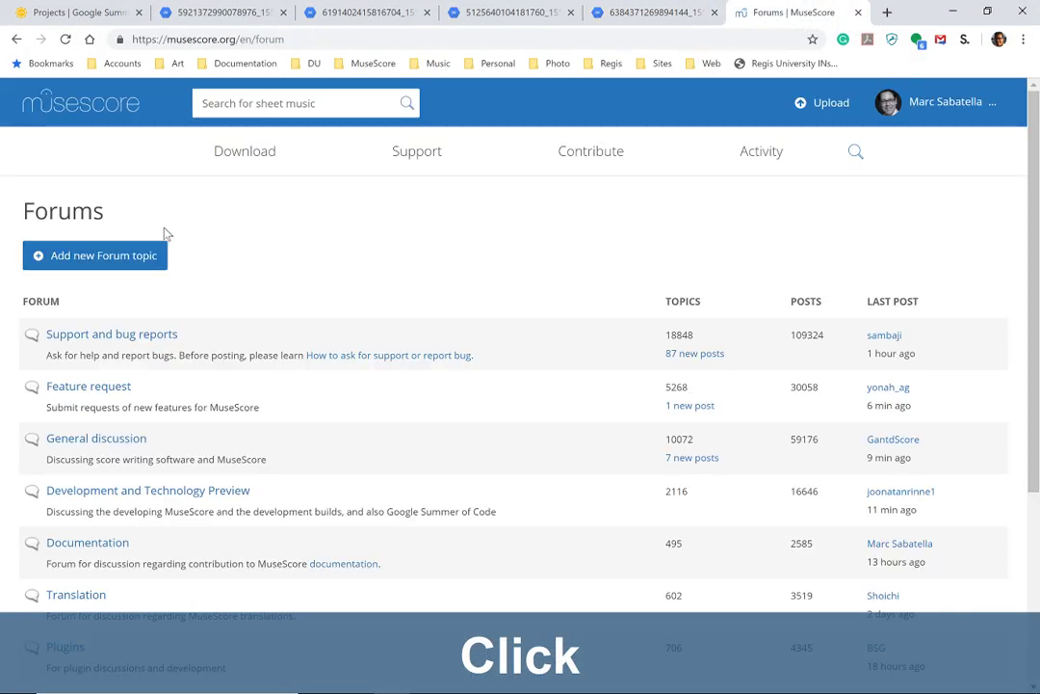
click(250, 39)
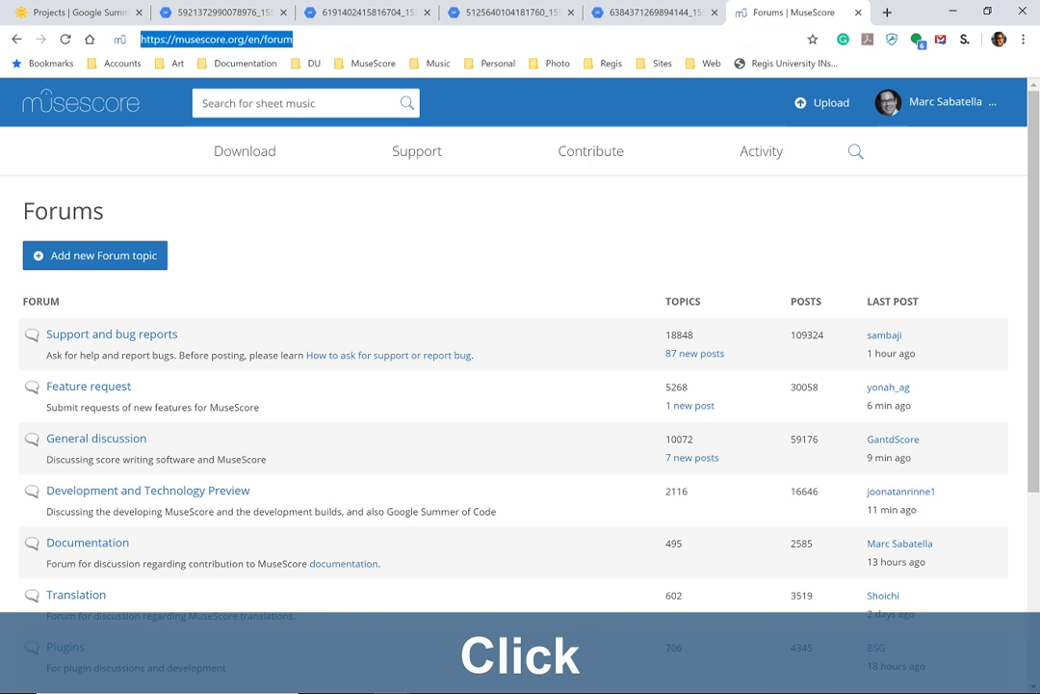
click(248, 263)
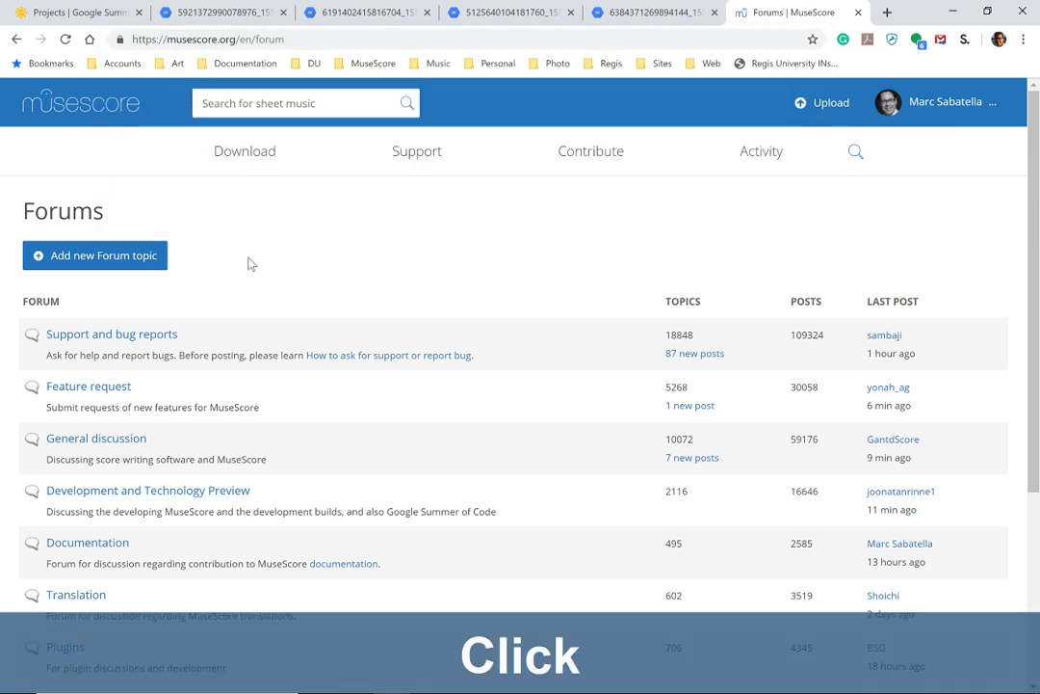
- Open Download > Plugins and browse the 3.x-compatible plugin list, 19 TET Tuning through Tunings and Temperaments
mouse_move(400, 162)
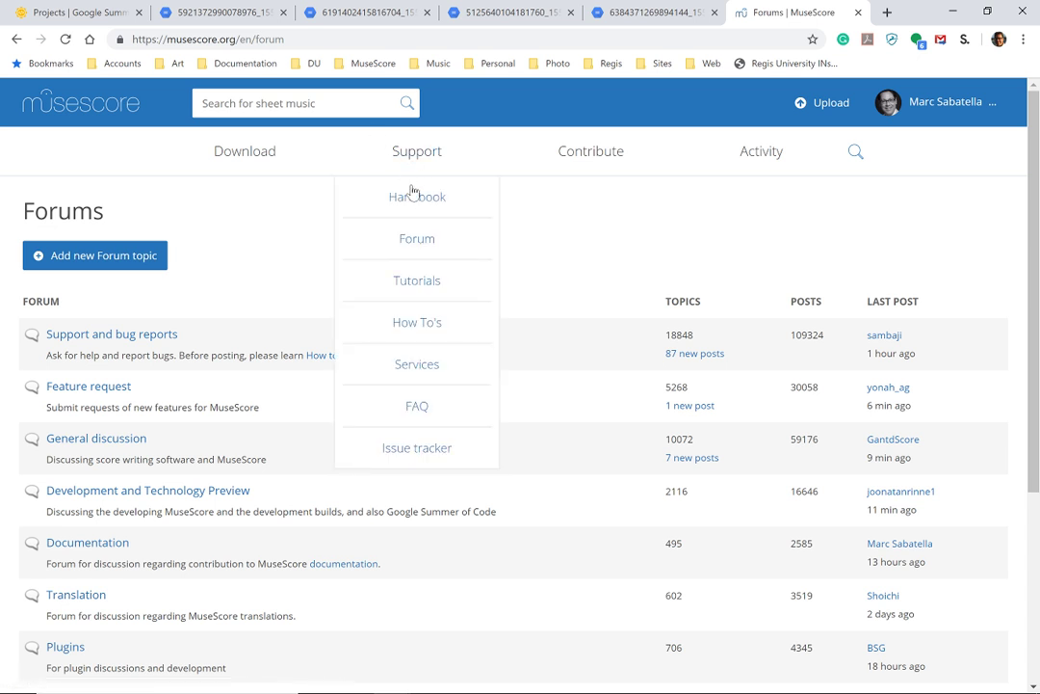
mouse_move(226, 160)
click(243, 283)
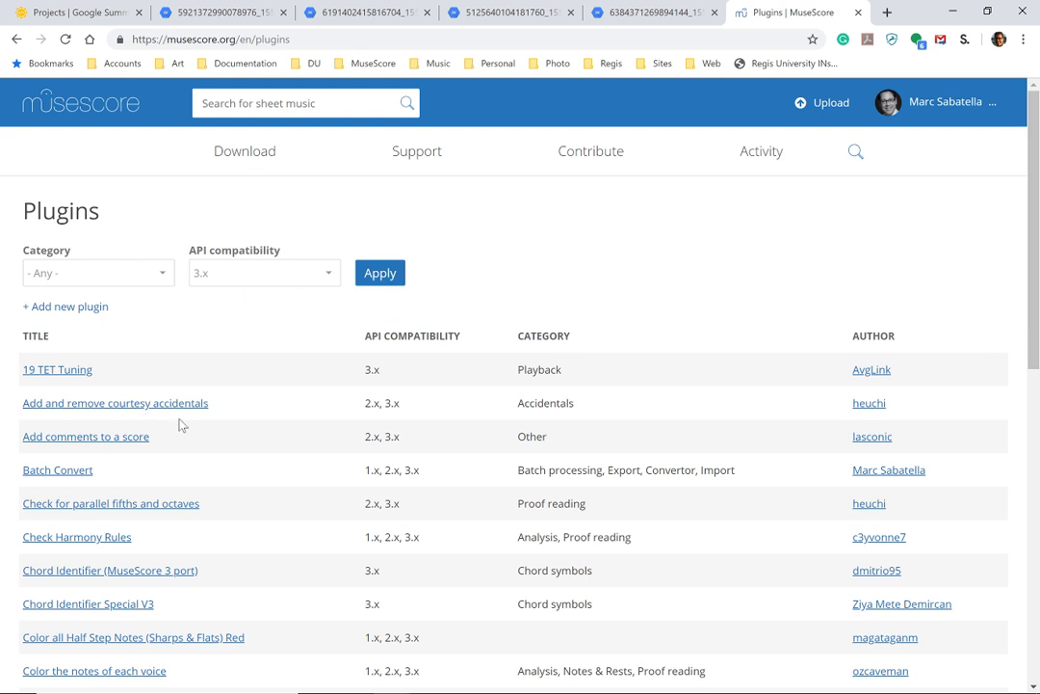
scroll(181, 425, down, 2)
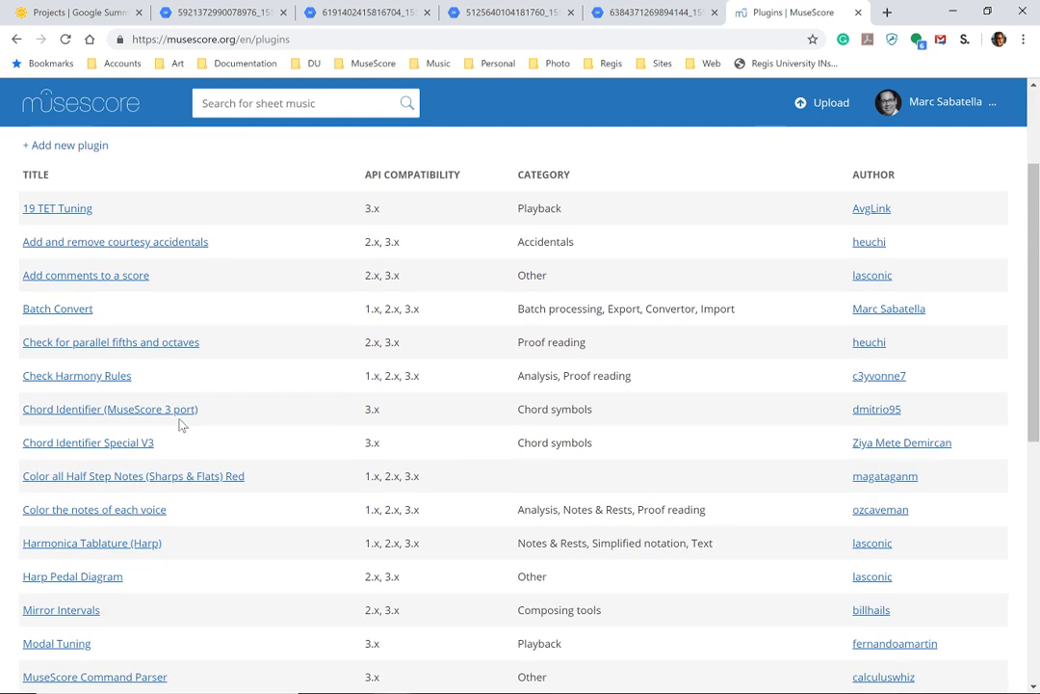
scroll(92, 372, down, 5)
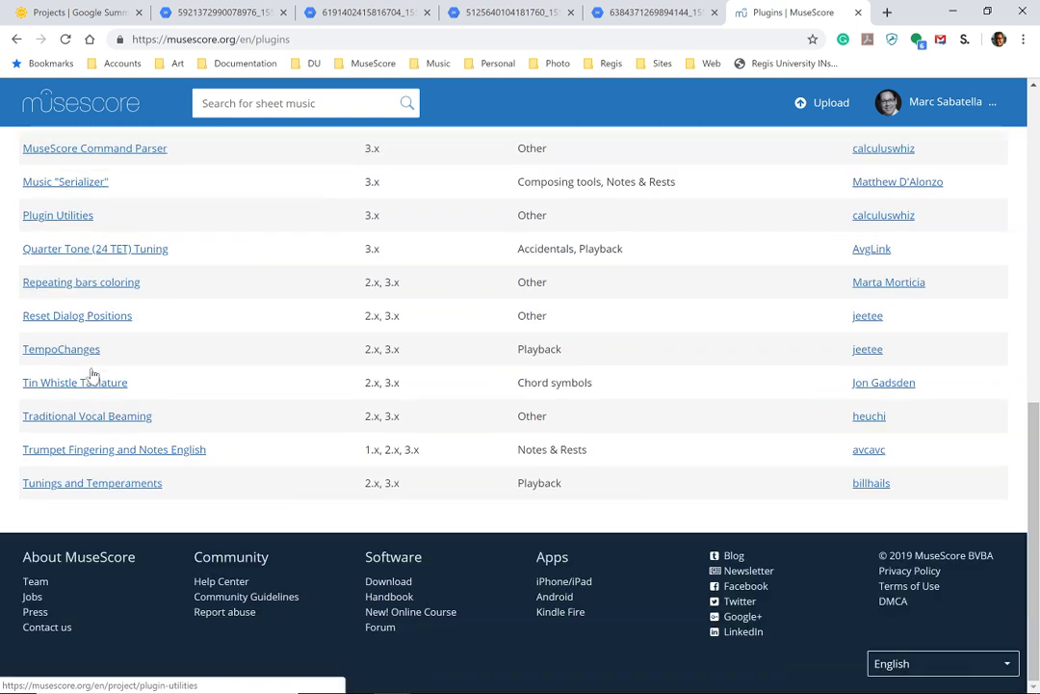
scroll(93, 372, up, 1)
scroll(93, 375, up, 6)
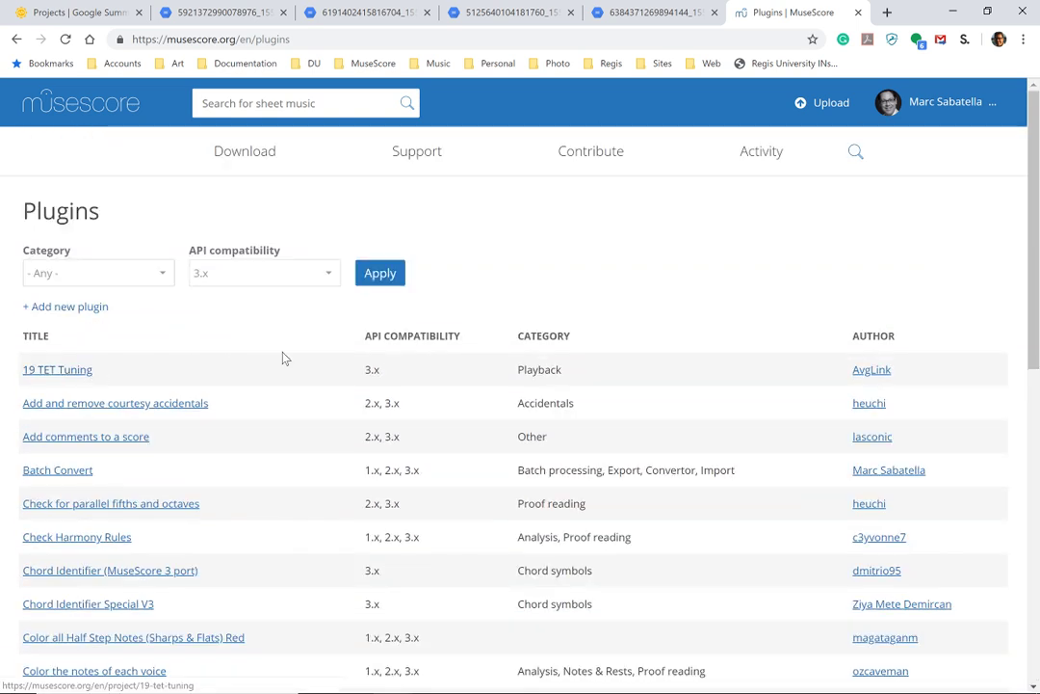
scroll(283, 357, down, 6)
scroll(283, 358, up, 1)
scroll(284, 358, up, 7)
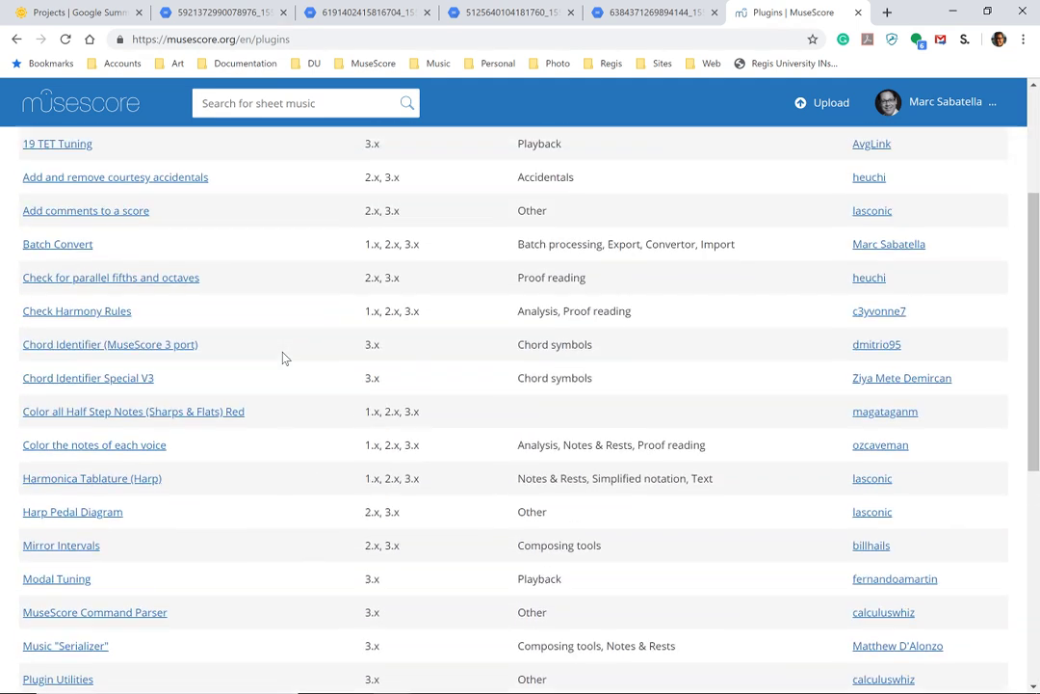
scroll(283, 358, down, 3)
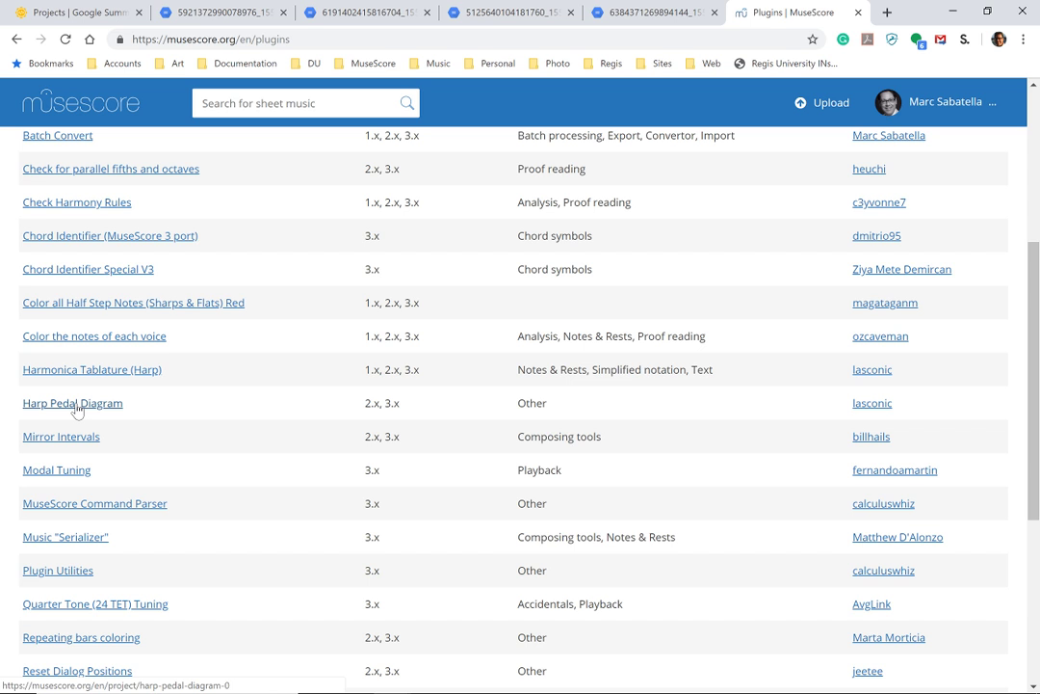
- In MuseScore, open Help > Resource Manager and select the MuseScore Drumline 1.2.1 extension
key(alt+Tab)
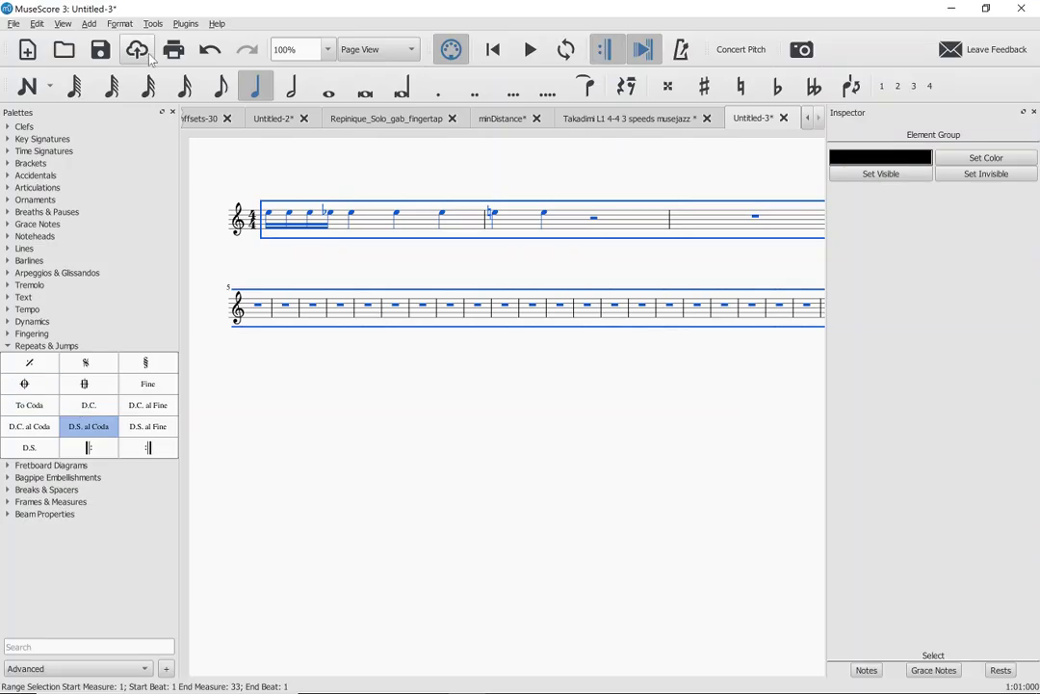
click(217, 23)
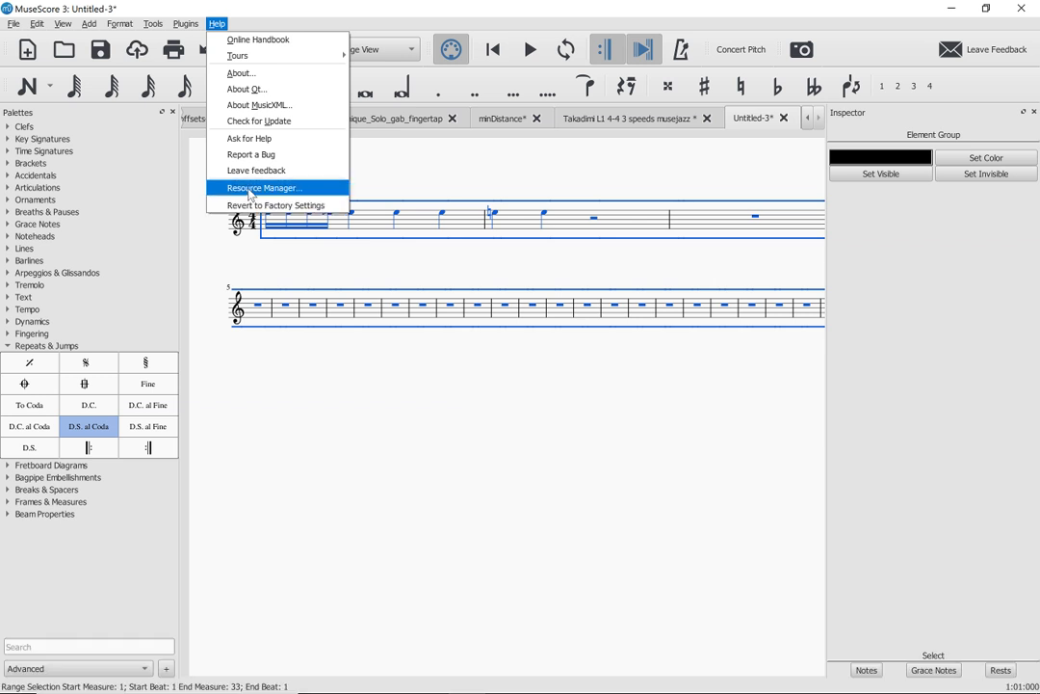
click(248, 189)
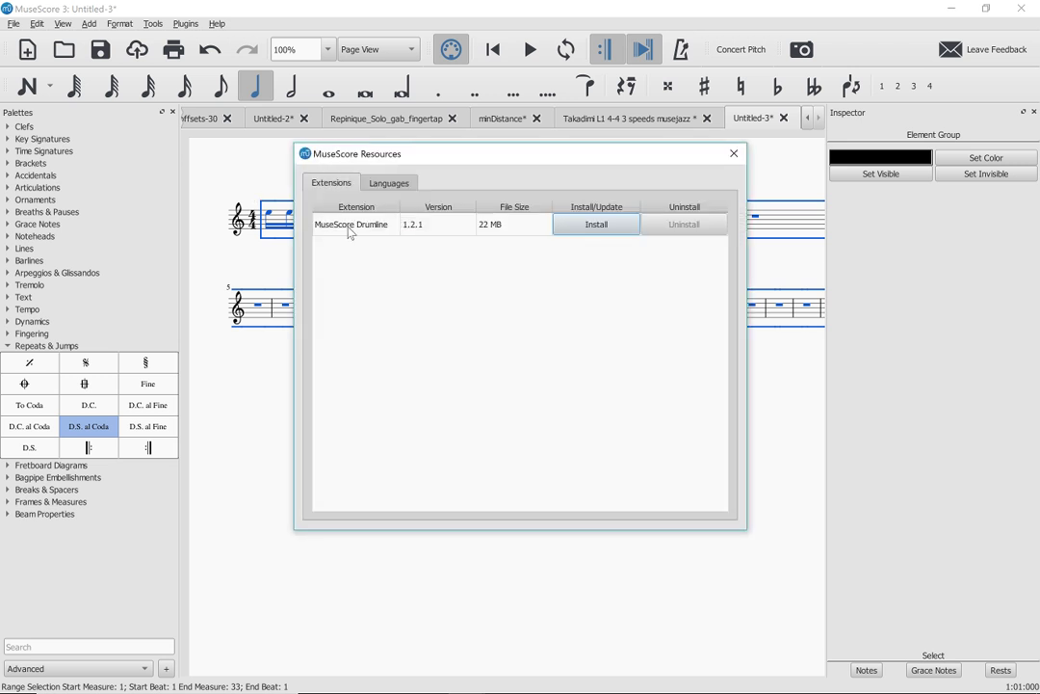
click(375, 226)
- Close the Resources window, then view the palette accessibility and instrument changes proposals in Chrome
click(733, 157)
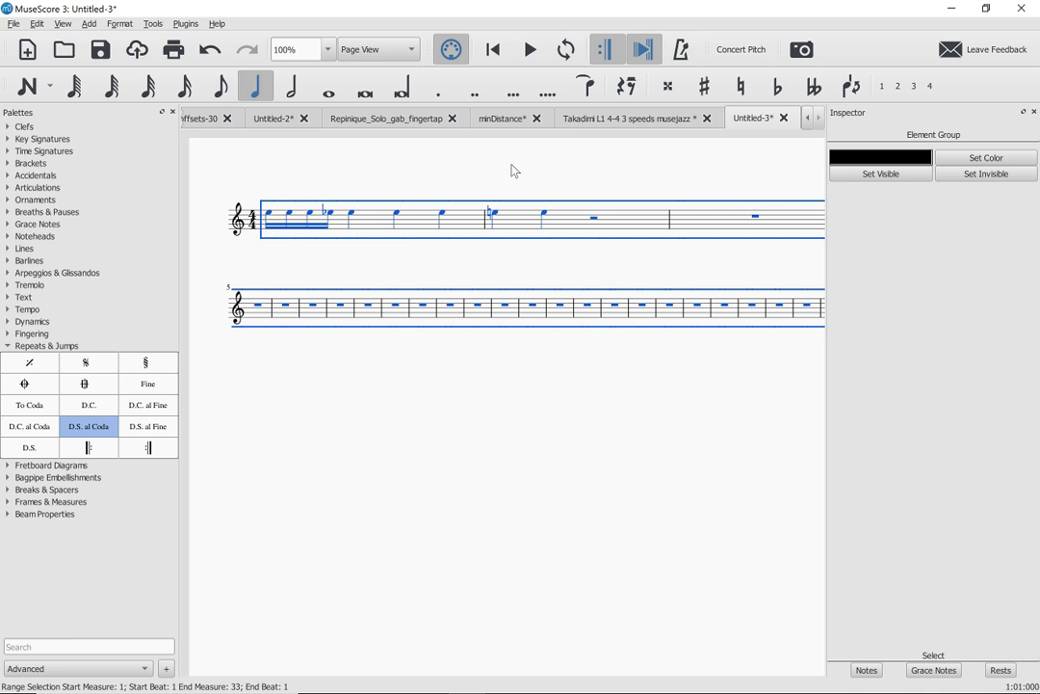
key(alt+Tab)
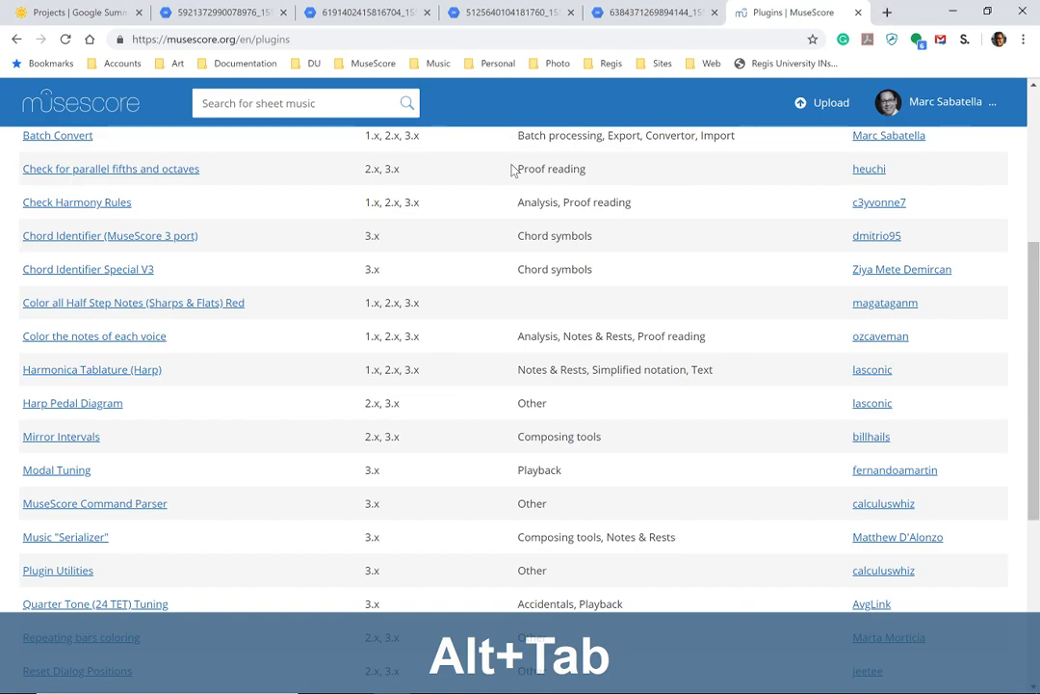
click(223, 11)
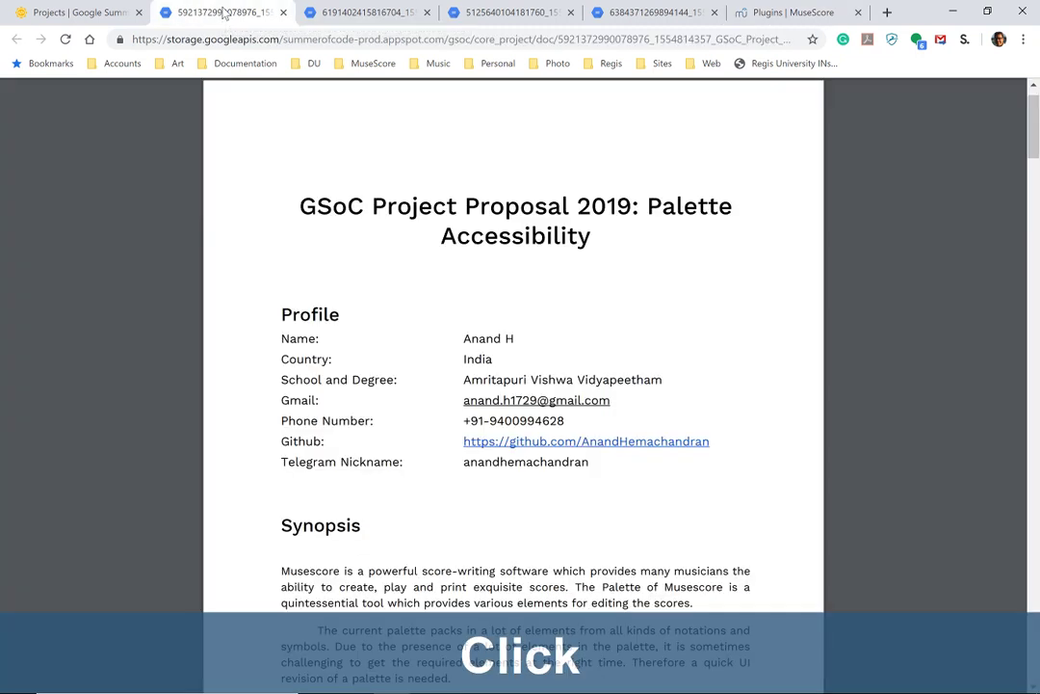
click(339, 12)
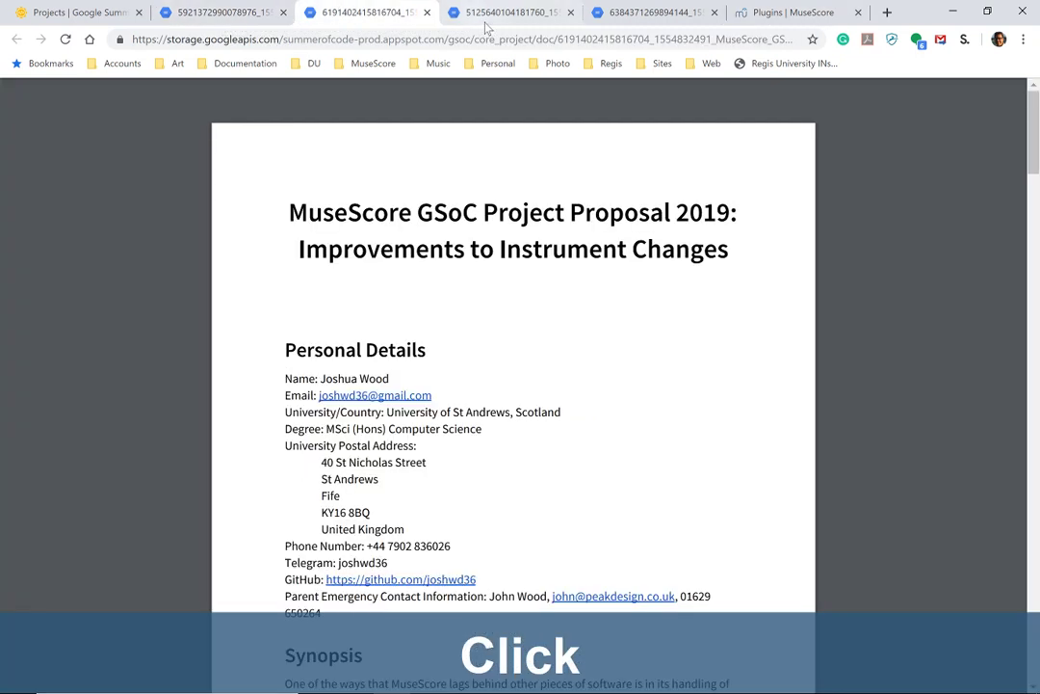
key(alt+Tab)
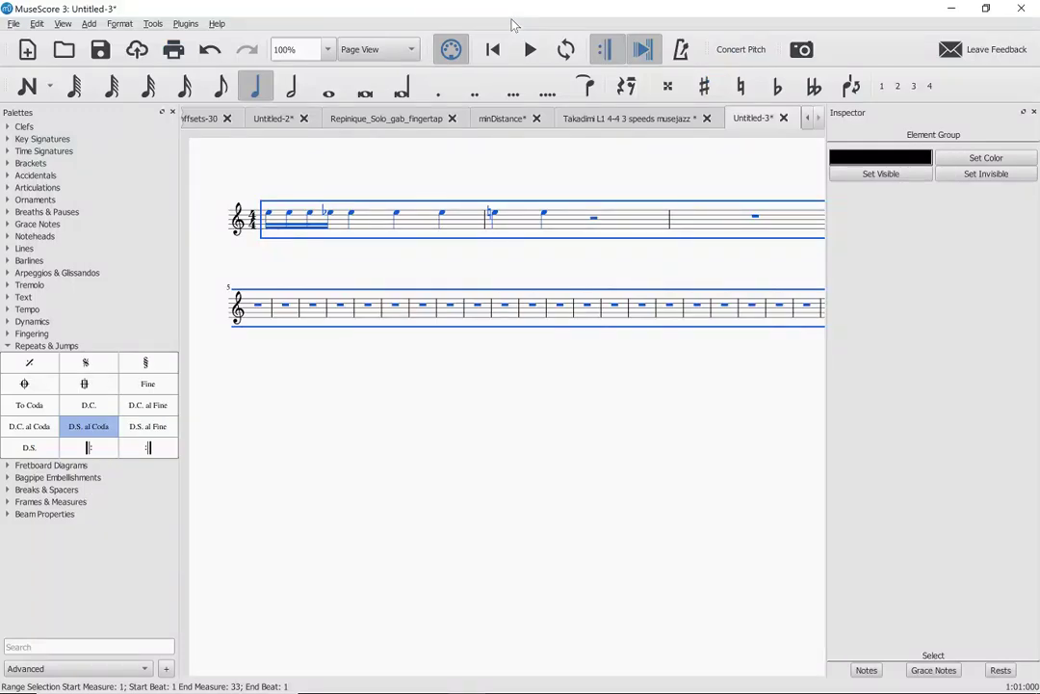